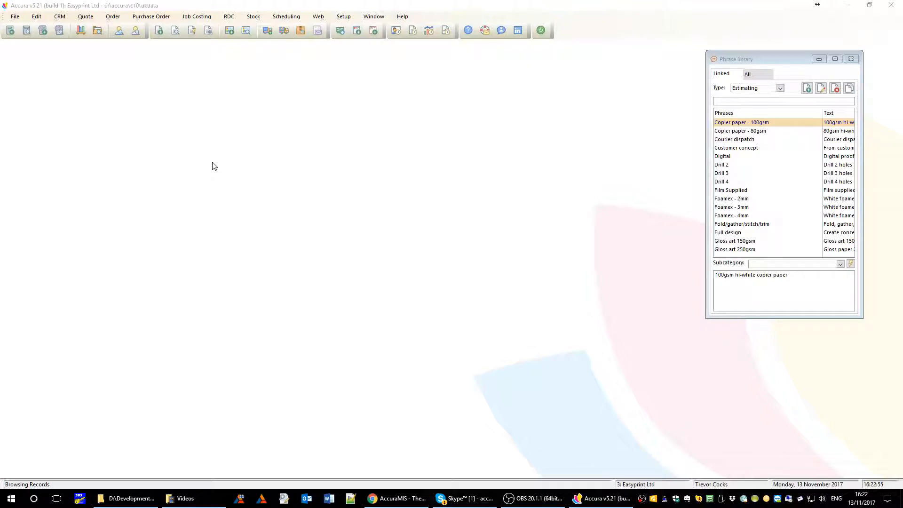
- Open the View quotes window listing the existing quotes
left_click(26, 32)
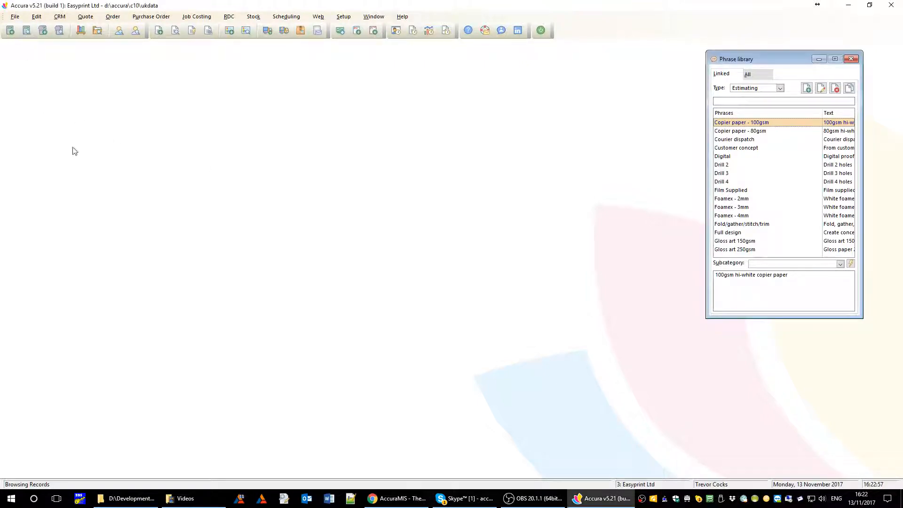
- Open quote 1862 for the Sales leaflet and view its Printing, Materials, Finishing and Notes tabs
left_click(272, 174)
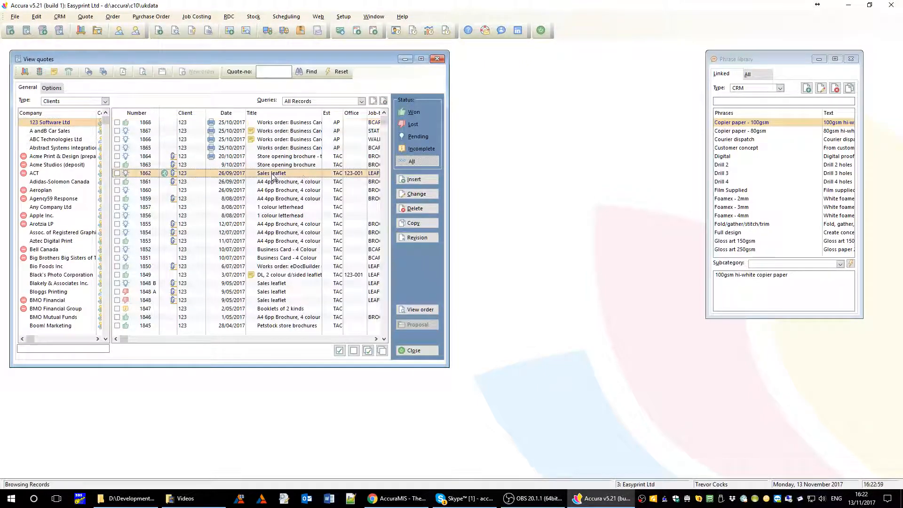
left_click(417, 194)
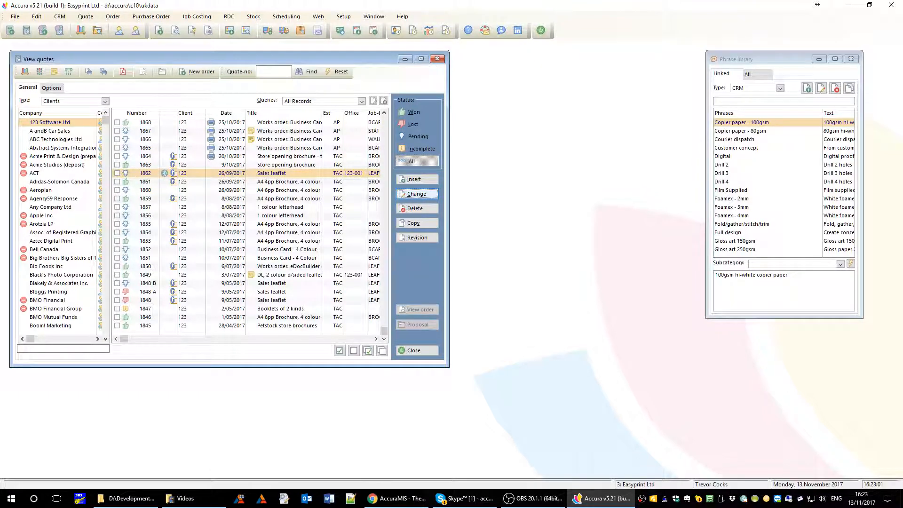
left_click(354, 327)
left_click(379, 326)
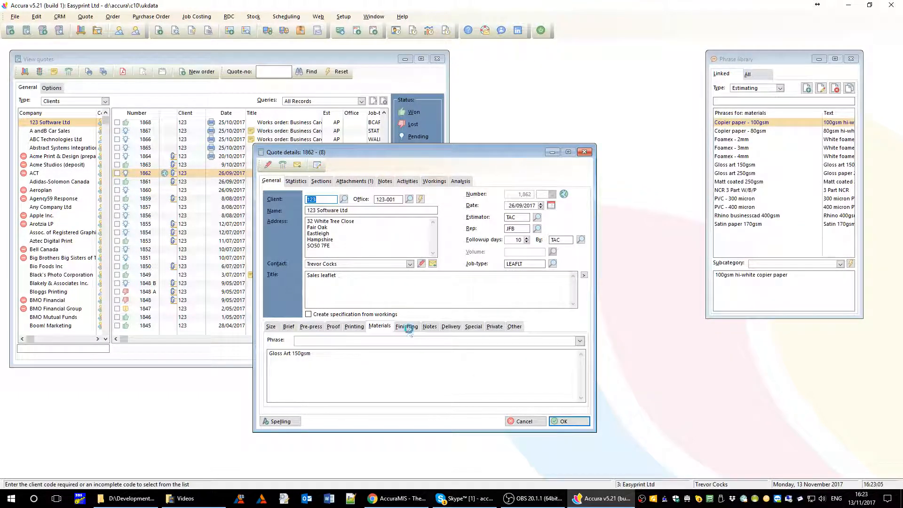
left_click(407, 327)
left_click(429, 326)
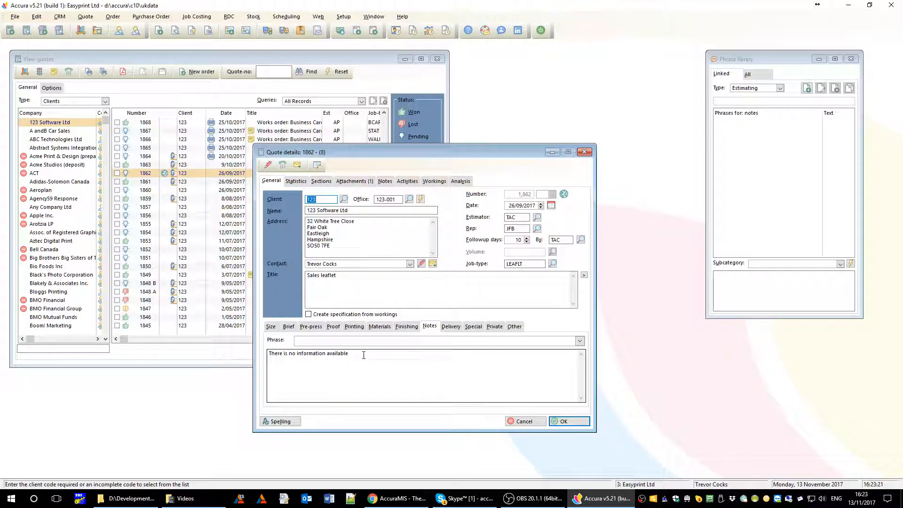
- Review its Pre-press, Proof, Printing and Materials tabs, then cancel the quote without saving
left_click(314, 327)
left_click(335, 330)
left_click(356, 330)
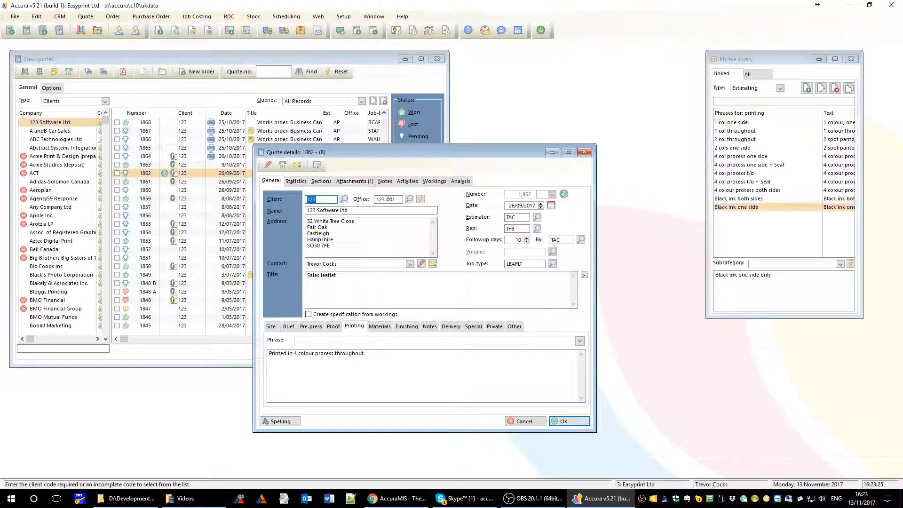
left_click(385, 332)
left_click(313, 353)
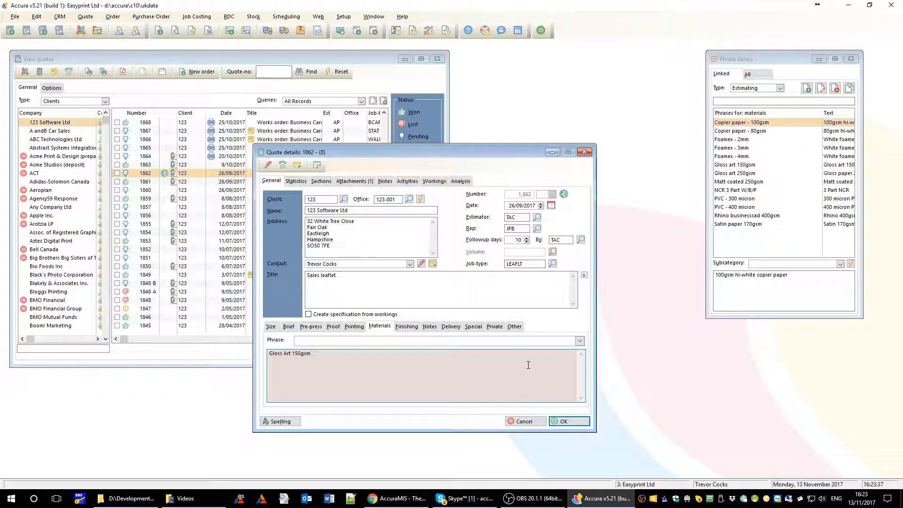
left_click(533, 422)
left_click(424, 280)
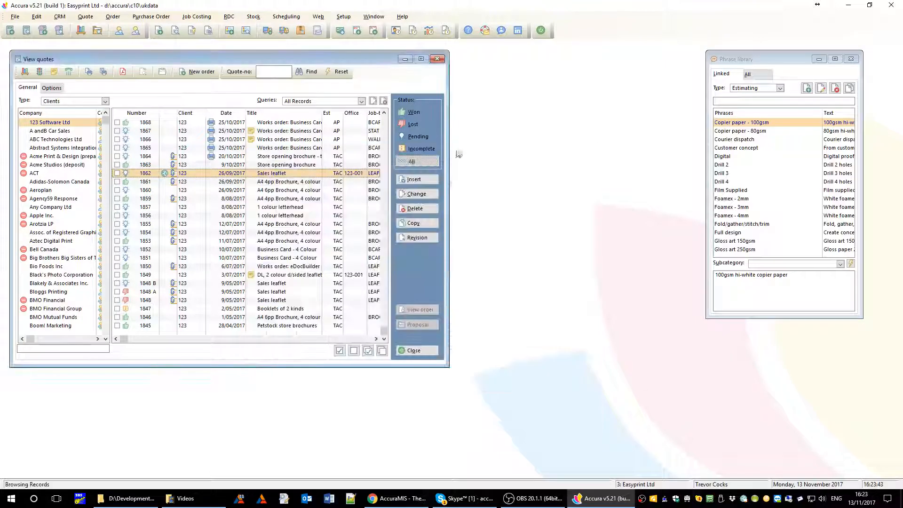
- Close View quotes and open the Setup > Tabs specification tabs list
left_click(436, 59)
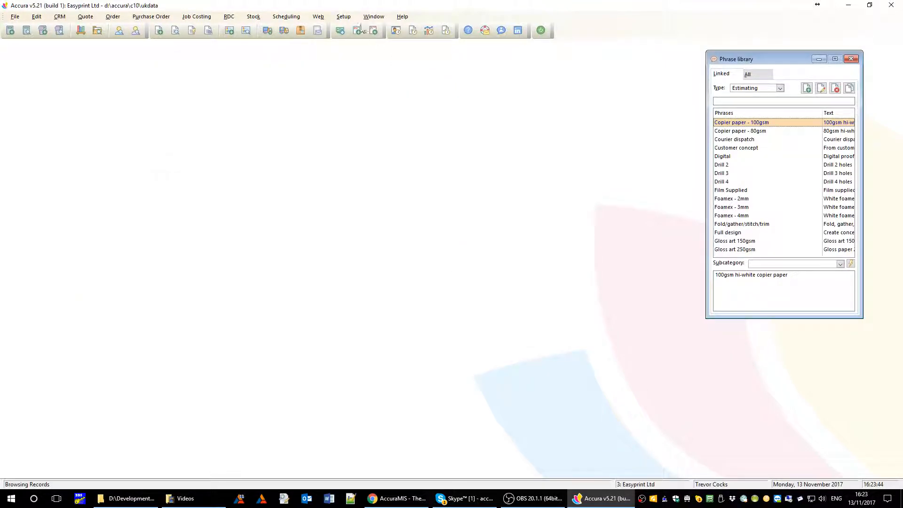
left_click(343, 16)
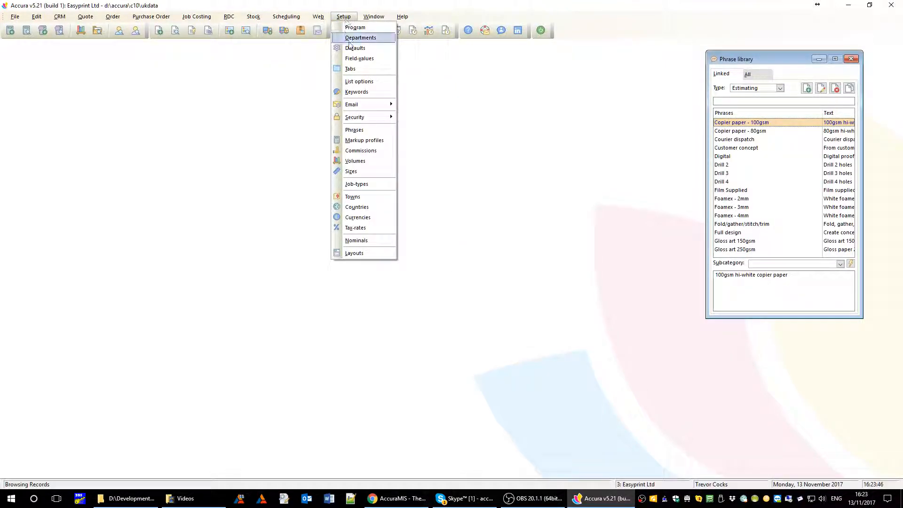
left_click(350, 69)
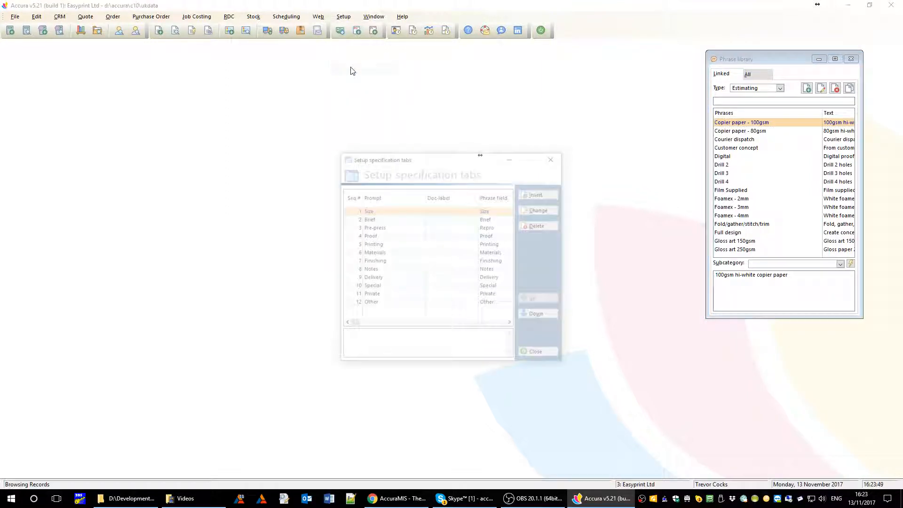
left_click_drag(380, 161, 328, 111)
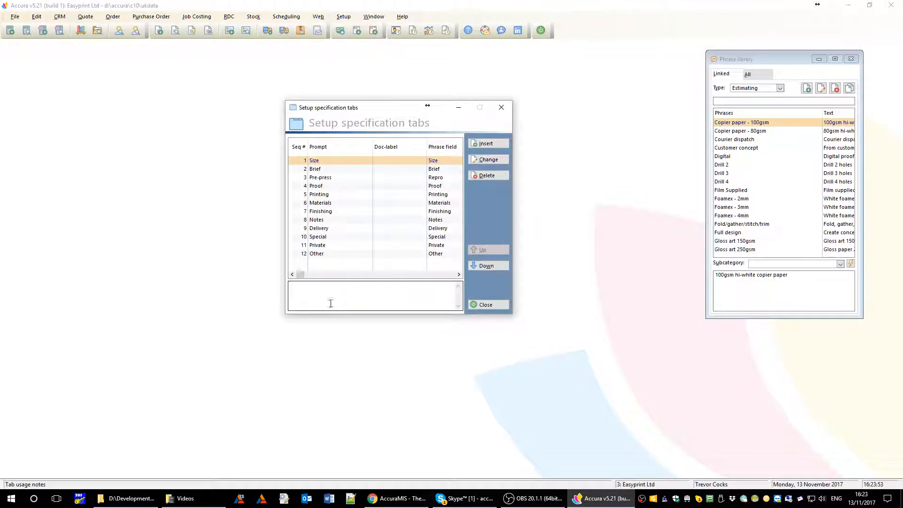
- Check the Brief through Finishing tab entries, then insert a new tab 13
left_click(325, 171)
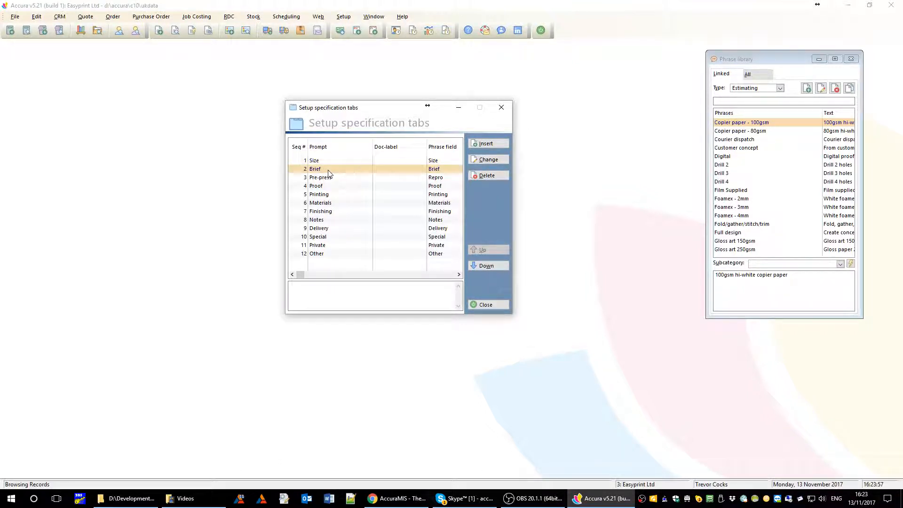
left_click(350, 177)
left_click(339, 186)
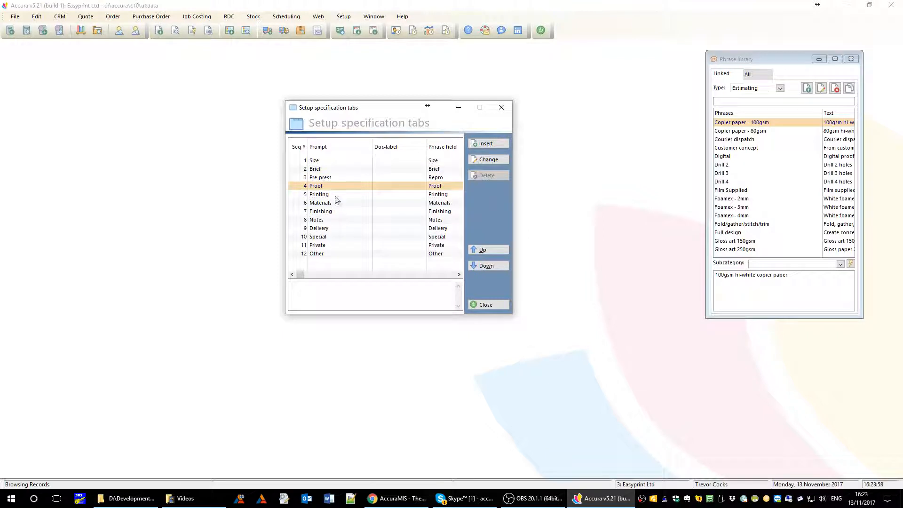
left_click(337, 194)
left_click(336, 206)
left_click(336, 212)
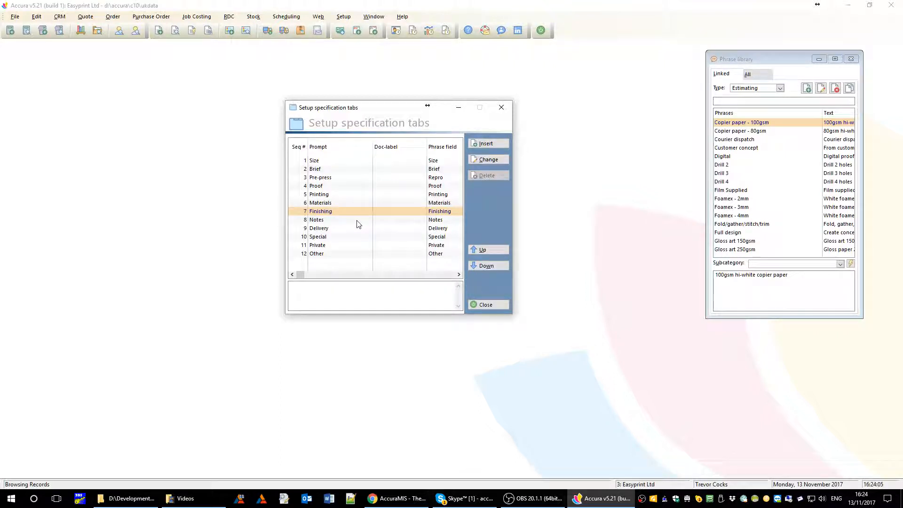
left_click_drag(397, 112, 402, 97)
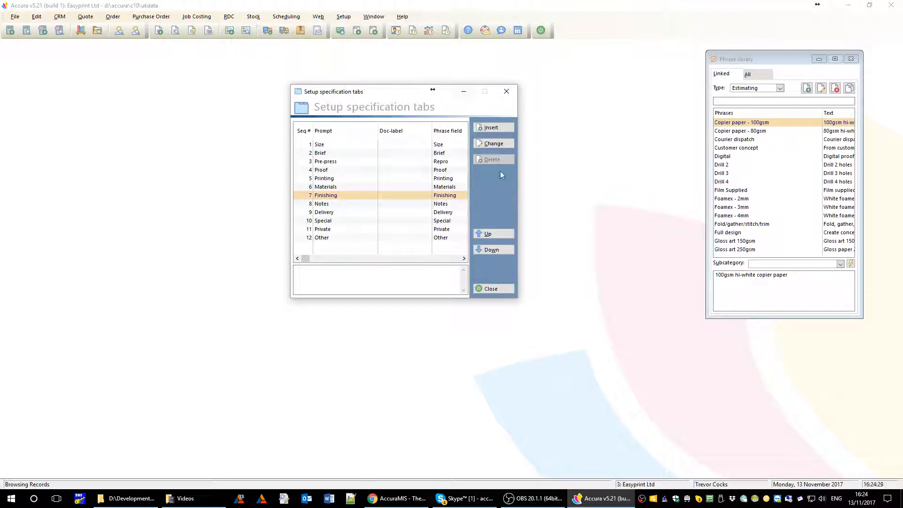
left_click(491, 129)
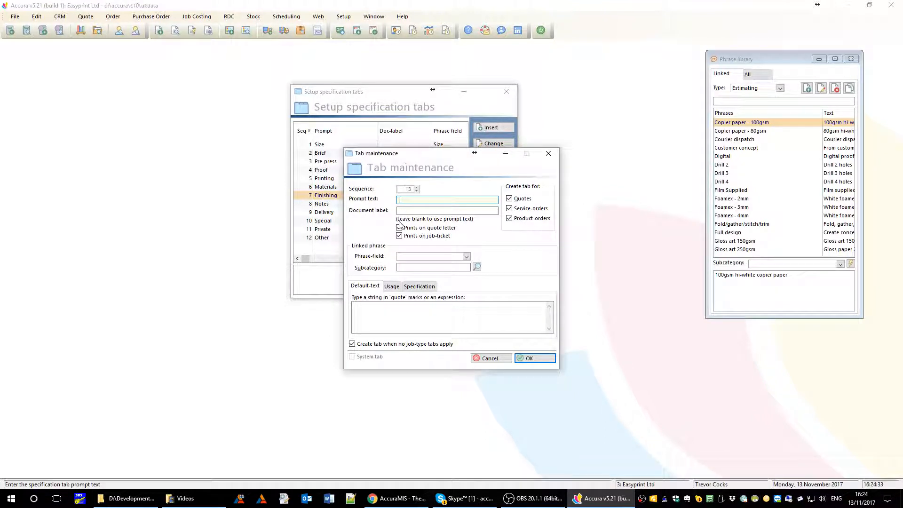
- Give tab 13 prompt text 'Installation' and link it to a newly added 'Installation' phrase field
type("Installation")
key("Tab")
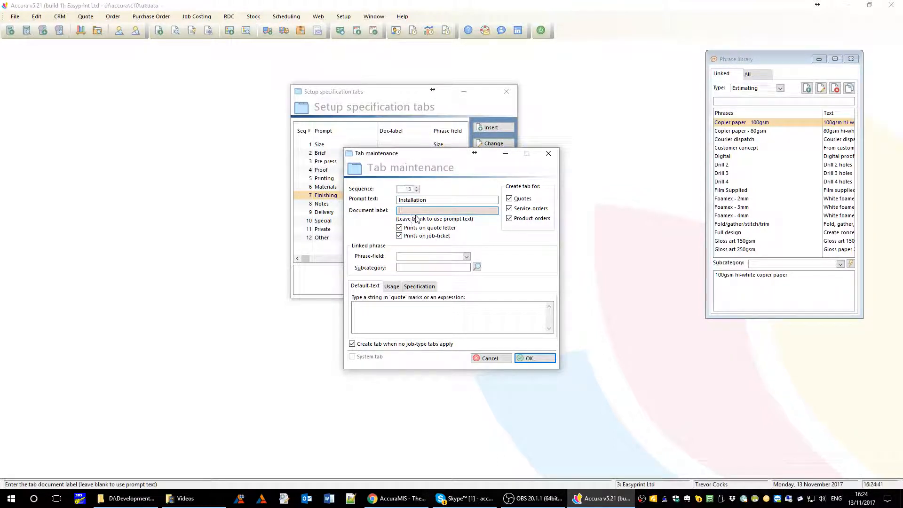
left_click(438, 199)
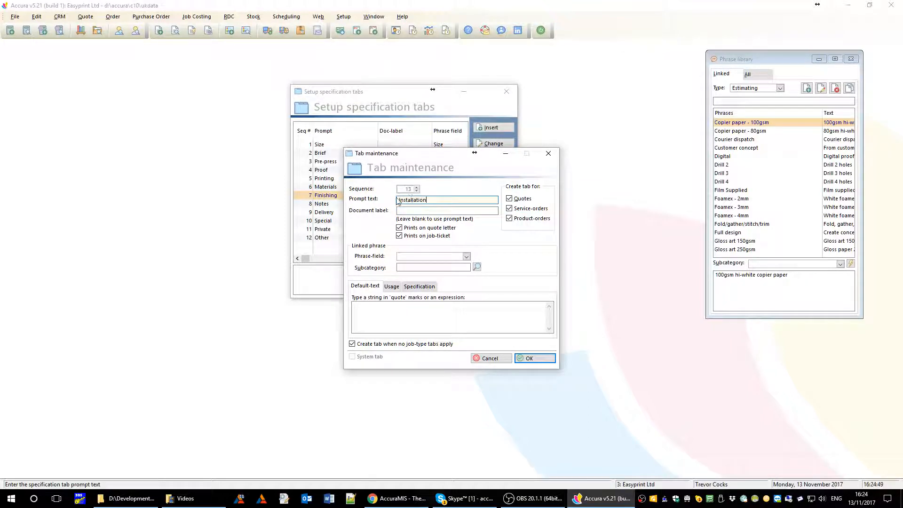
left_click(466, 256)
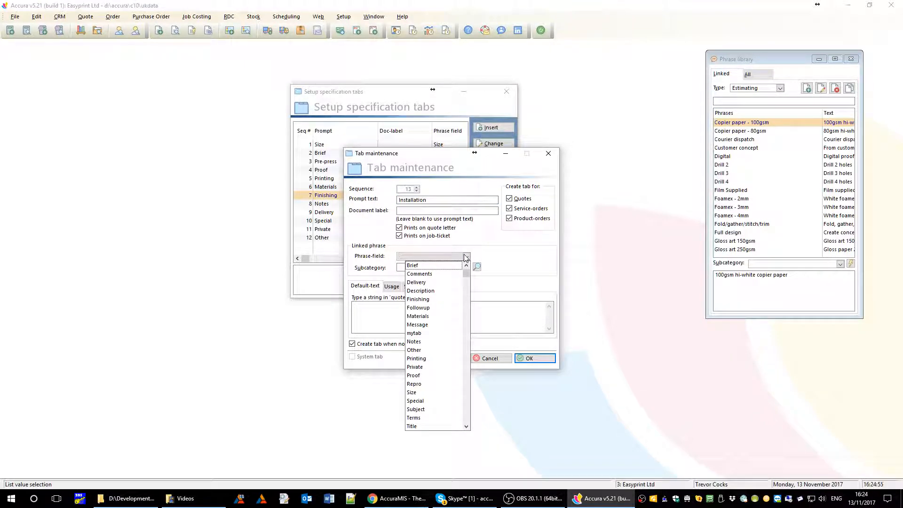
left_click(466, 257)
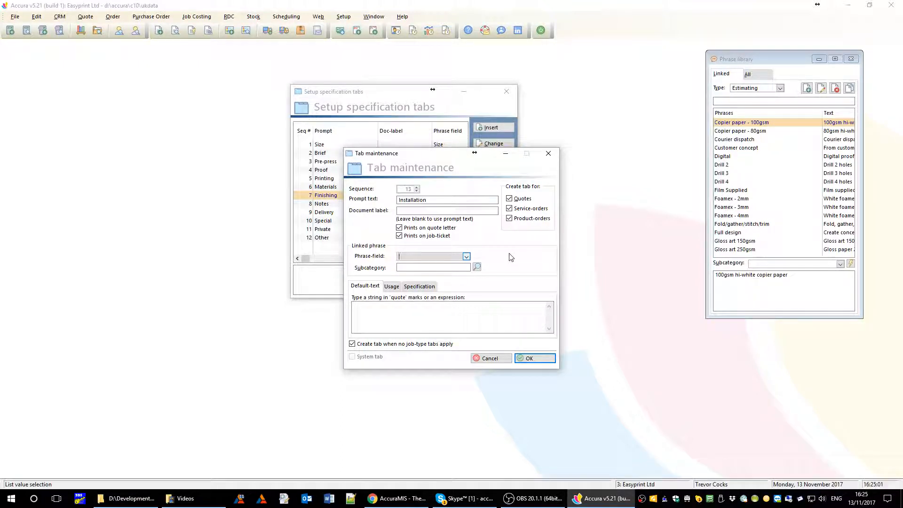
type("Installation")
key("Tab")
left_click(429, 275)
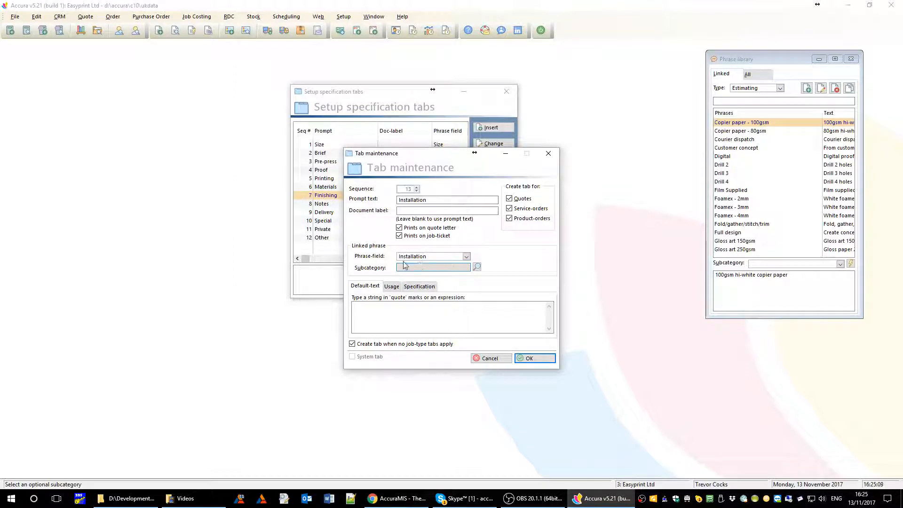
left_click(367, 308)
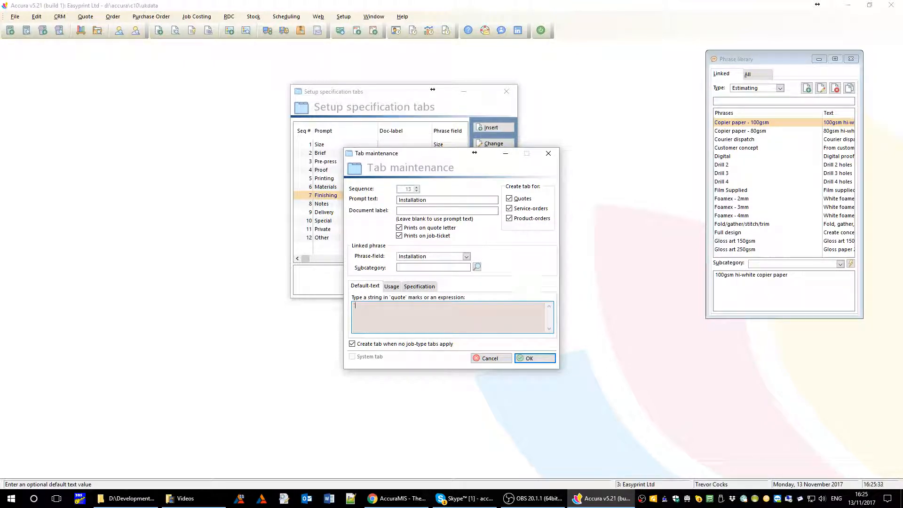
- Set default text '3 man team, full on-site installation' and untick 'Create tab when no job-type tabs apply'
type("'3 man team, full on-site installation'")
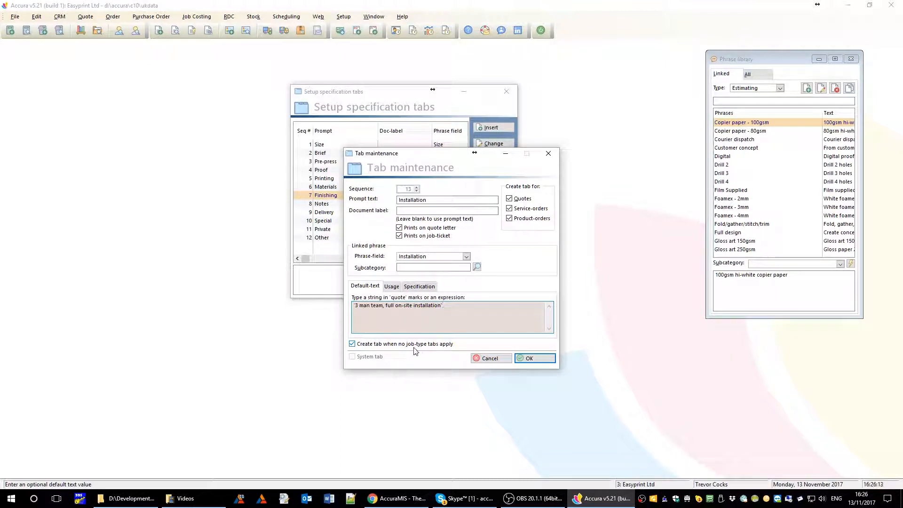
left_click(371, 346)
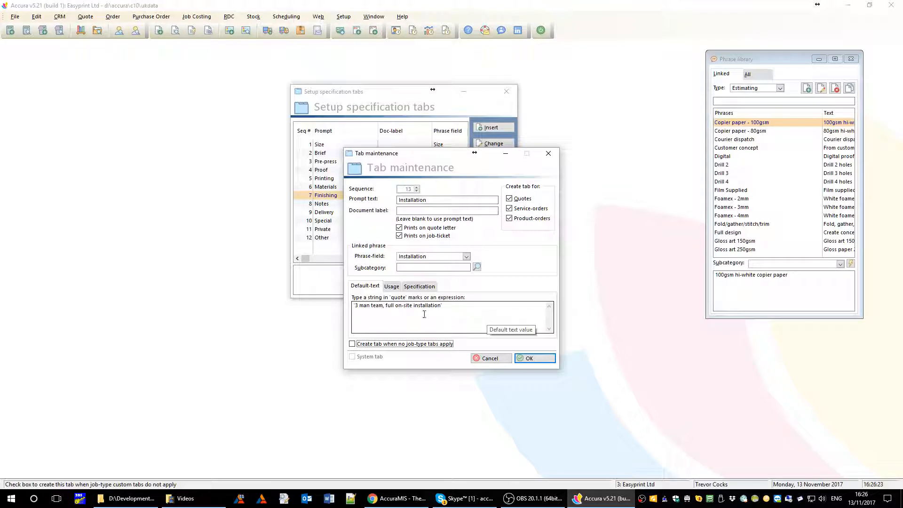
left_click(392, 286)
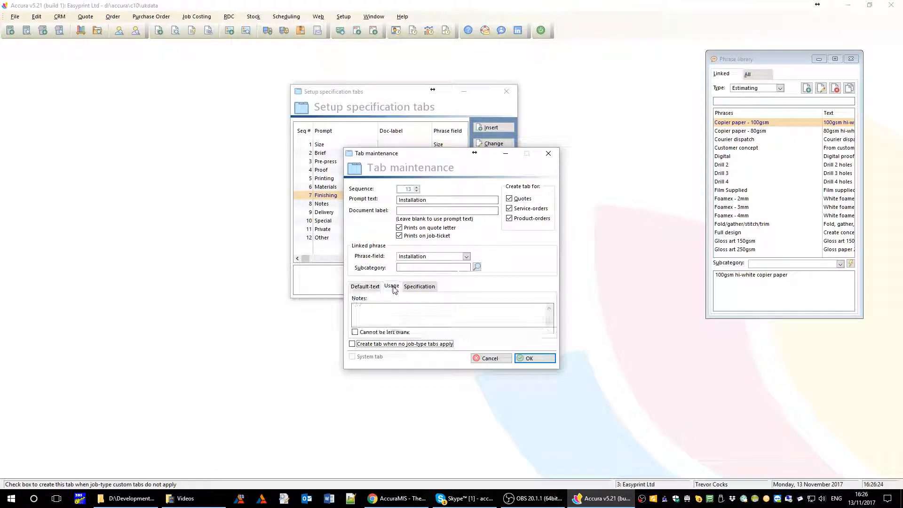
- Tick 'Cannot be left blank' for the Installation tab and save it as tab 13
left_click(381, 310)
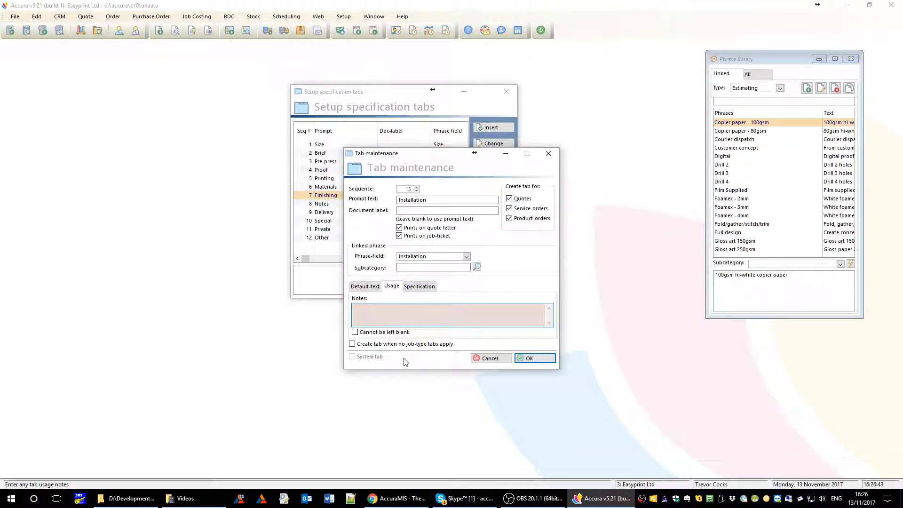
left_click(355, 332)
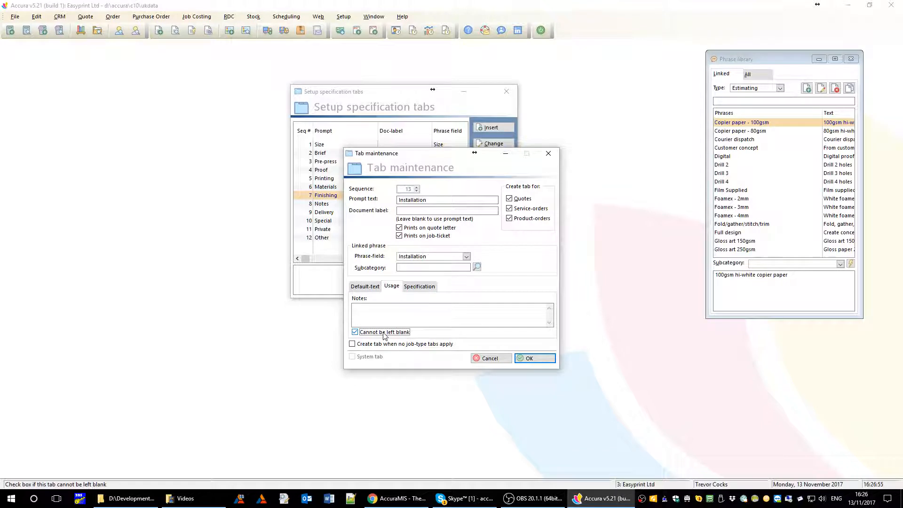
left_click(420, 287)
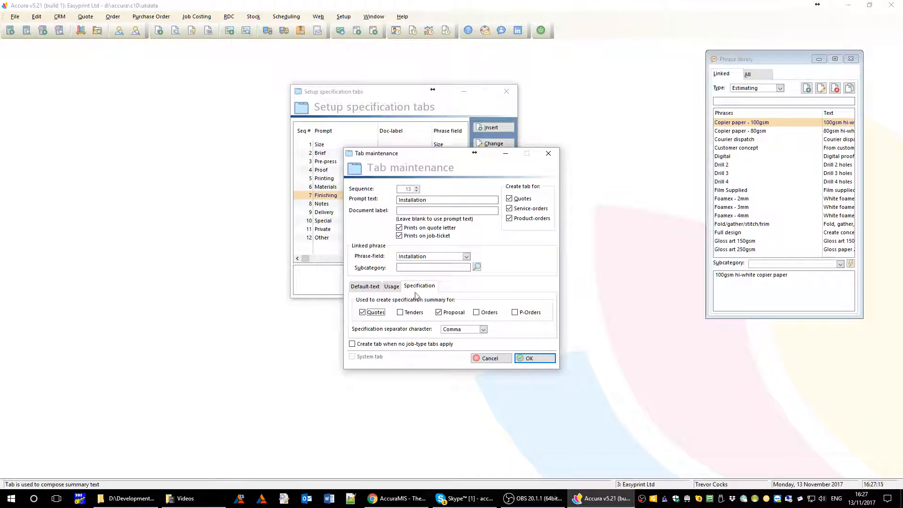
left_click(369, 289)
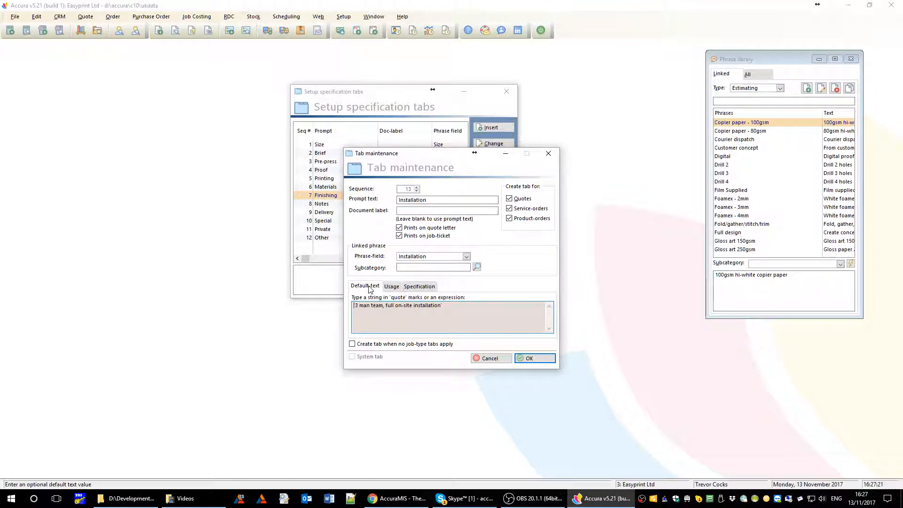
left_click(535, 362)
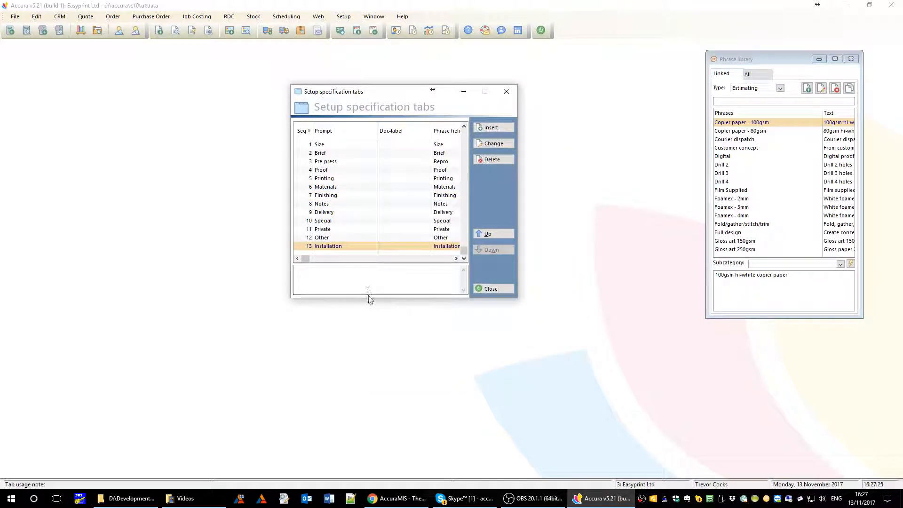
- Move Installation up eight places to sequence 4 after Pre-press, then select the Notes tab
left_click_drag(367, 297, 366, 322)
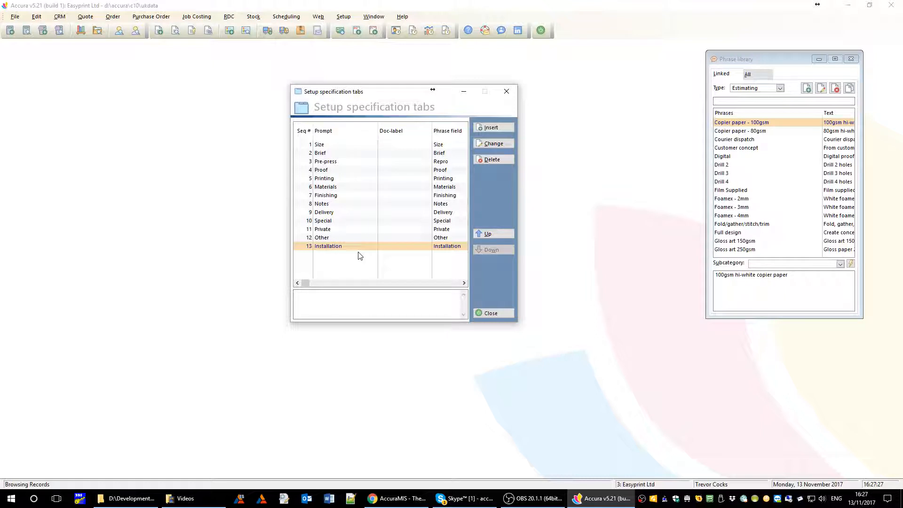
left_click(497, 235)
left_click(497, 235)
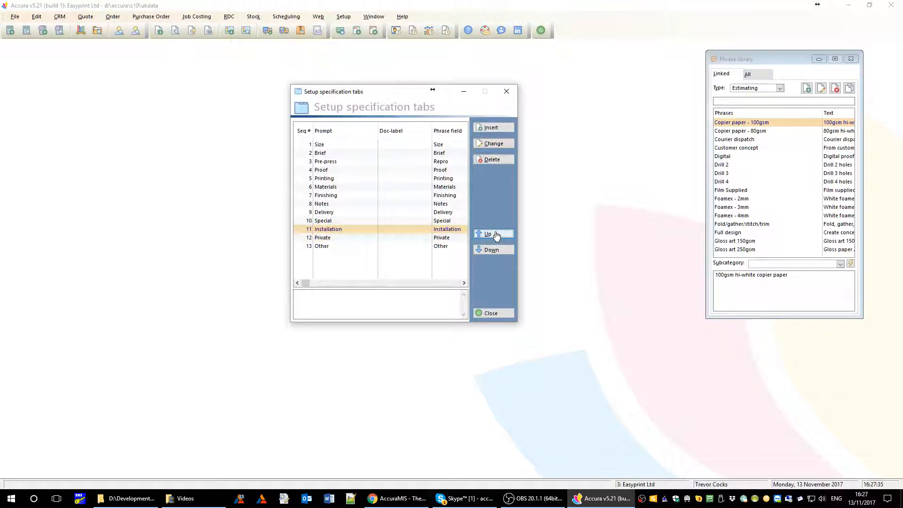
left_click(497, 235)
left_click(497, 235)
left_click(497, 235)
left_click(497, 235)
left_click(497, 235)
left_click(497, 235)
left_click(497, 235)
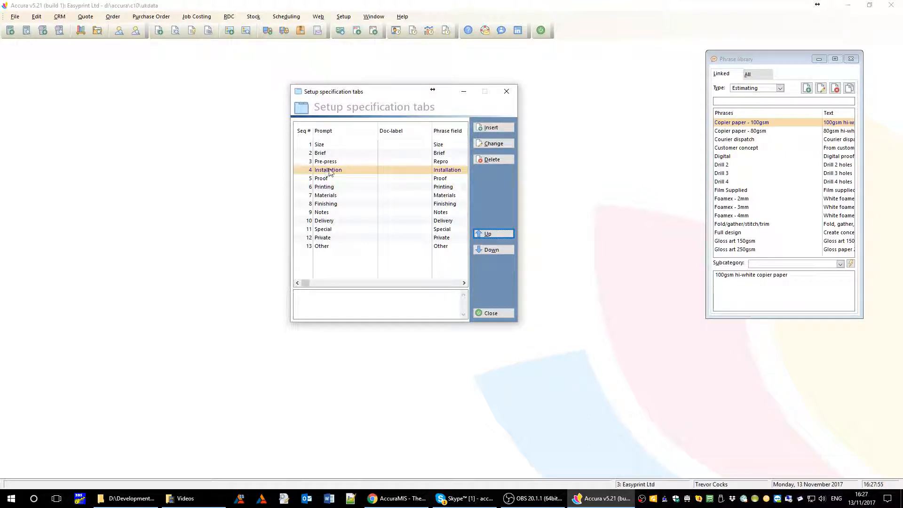
left_click(354, 156)
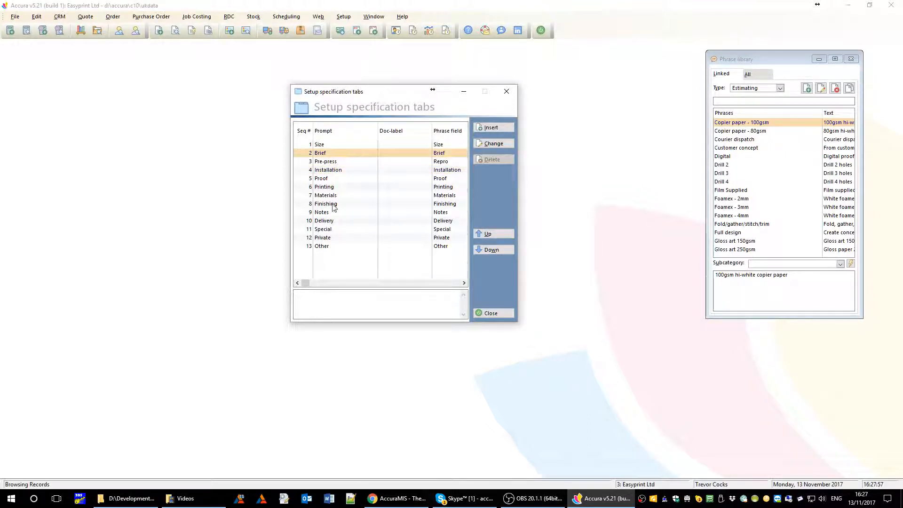
left_click(350, 206)
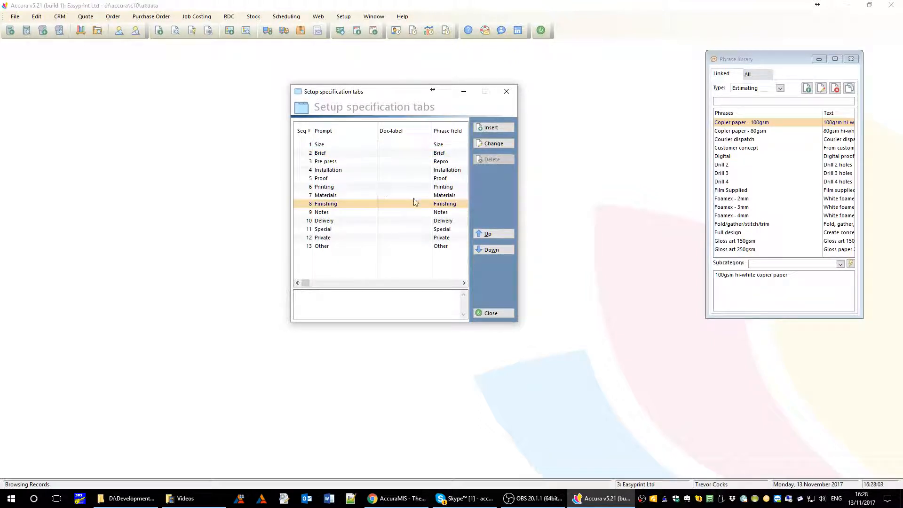
left_click(343, 213)
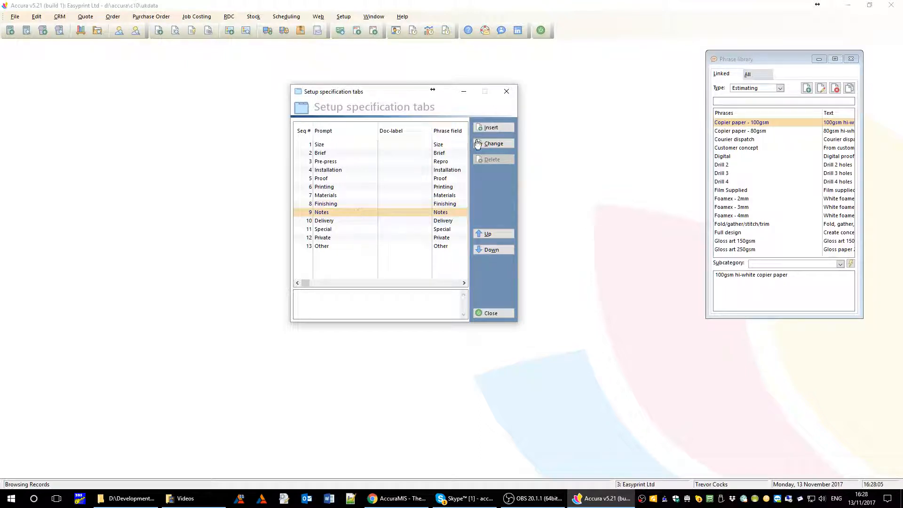
- Inspect the Notes tab settings and cancel without changes
left_click(493, 144)
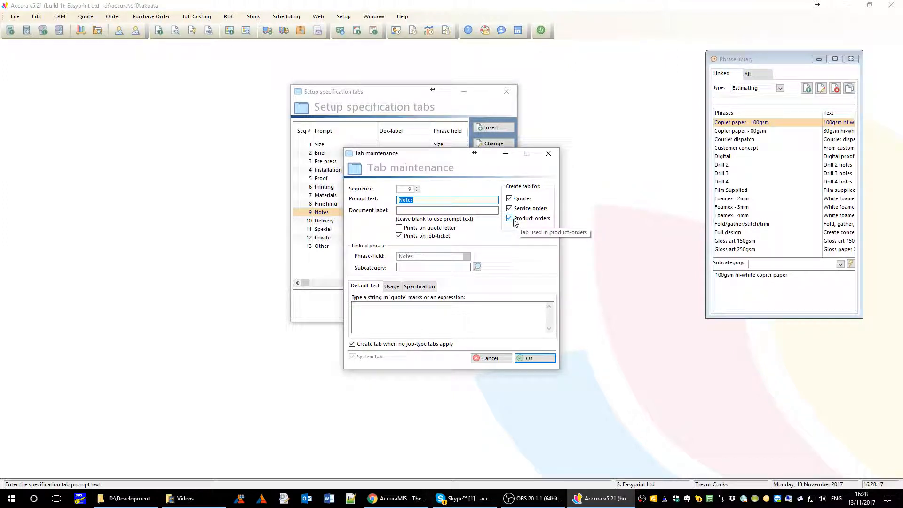
left_click_drag(426, 153, 452, 166)
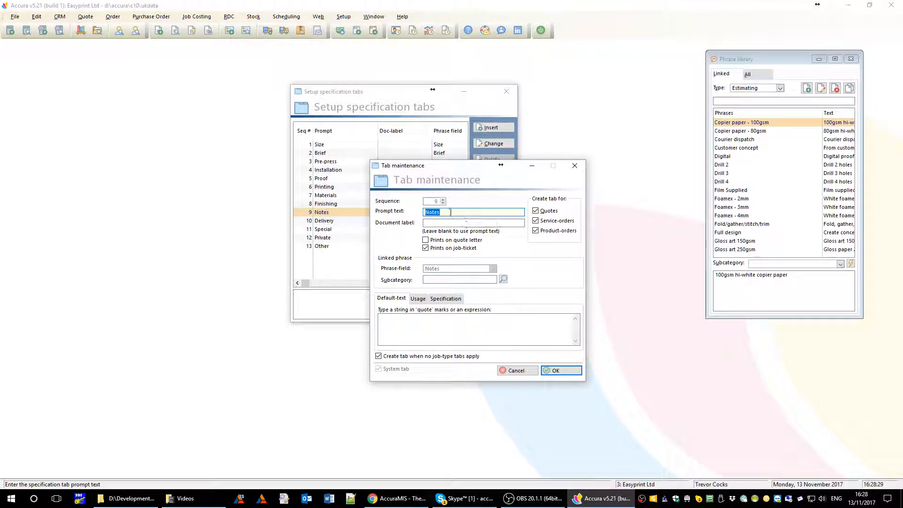
left_click(529, 370)
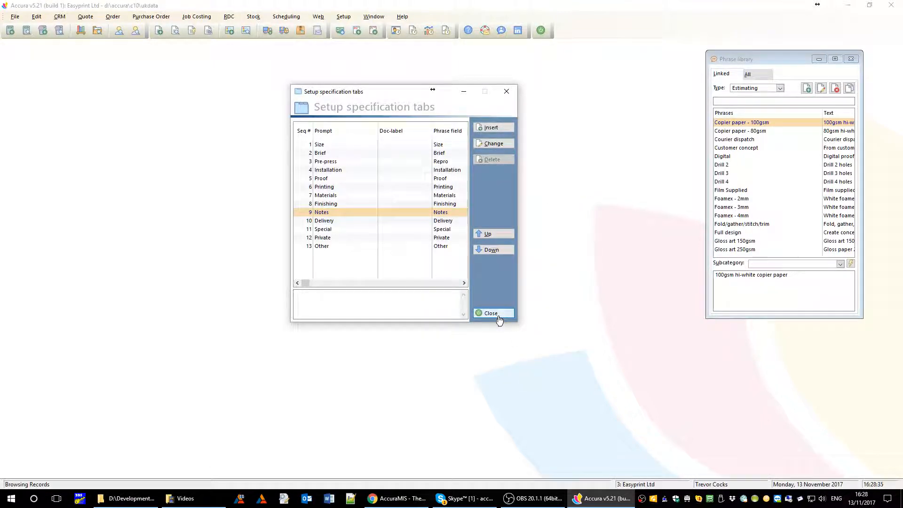
- Inspect the Installation tab settings, cancel, and close Setup specification tabs
left_click(349, 170)
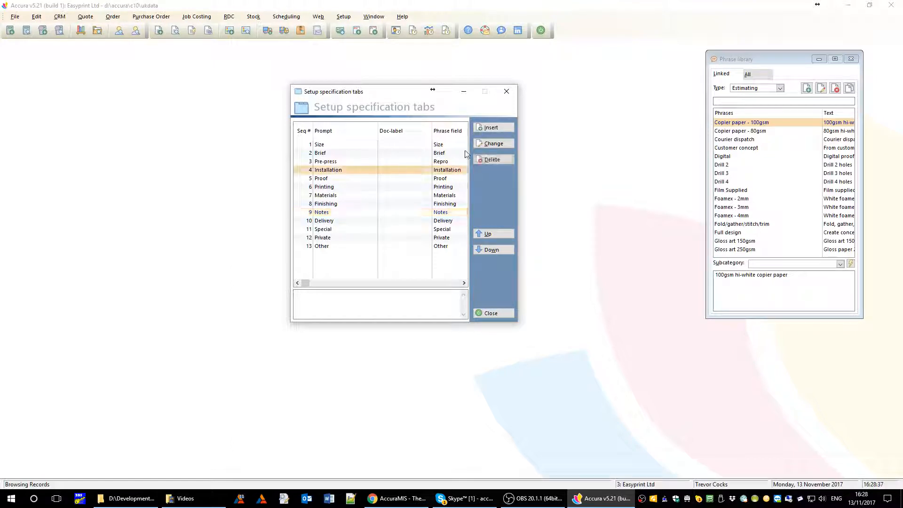
left_click(492, 144)
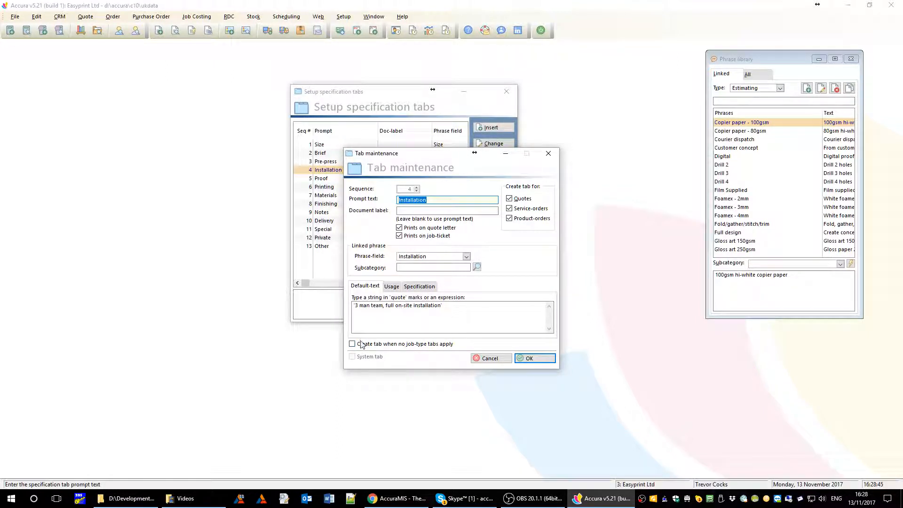
left_click(495, 360)
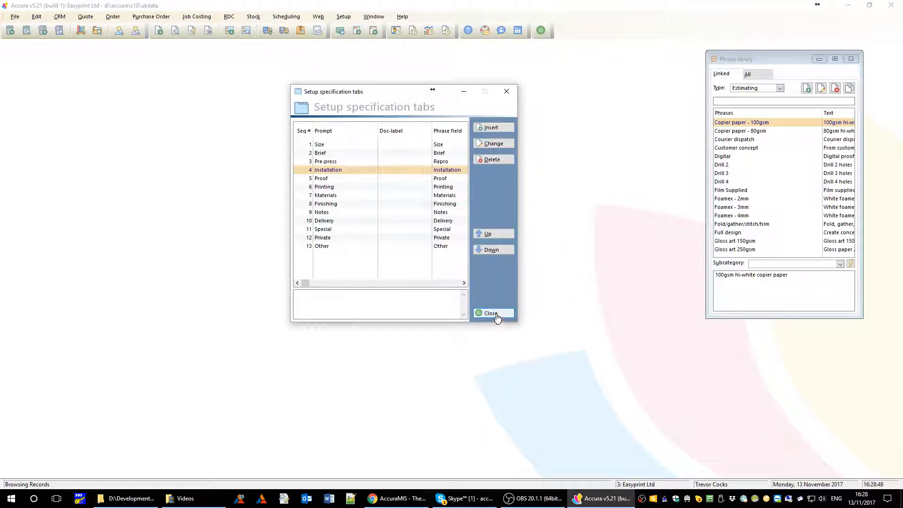
left_click(496, 317)
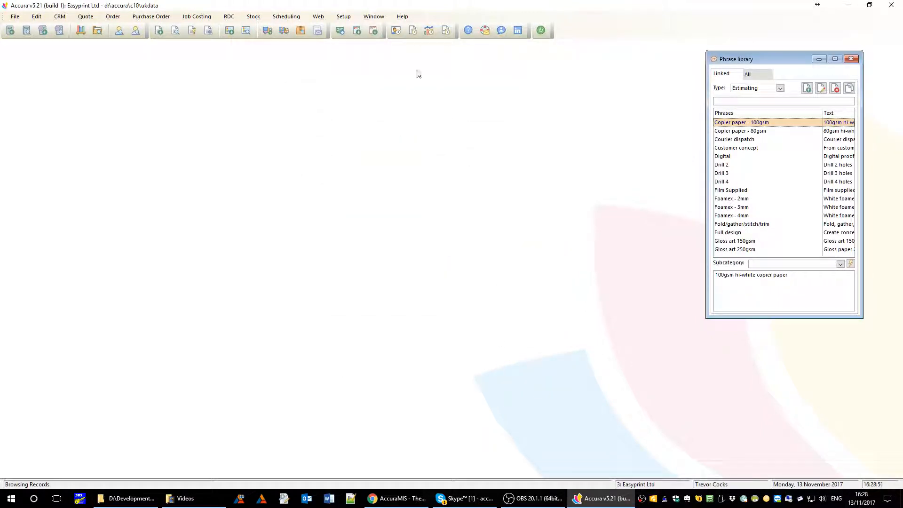
- Open Setup > Job-types and scroll the list down to Web offset printing
left_click(344, 16)
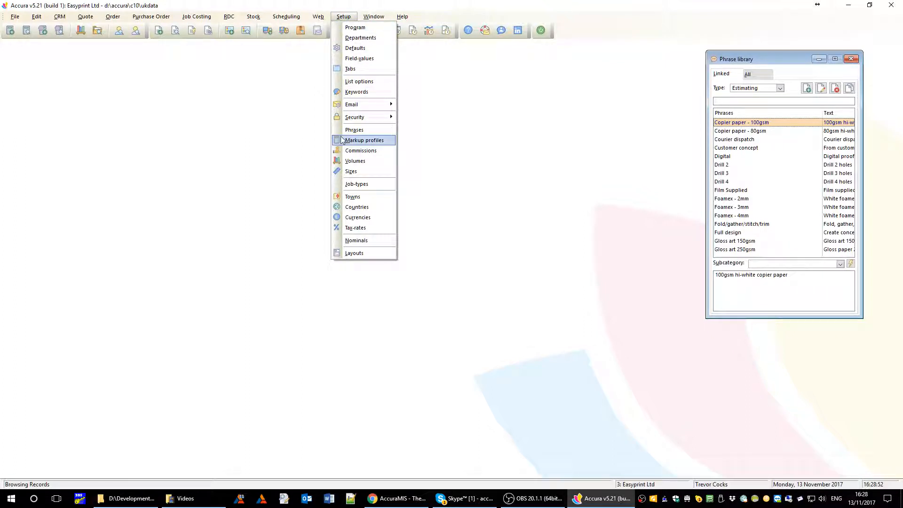
left_click(355, 184)
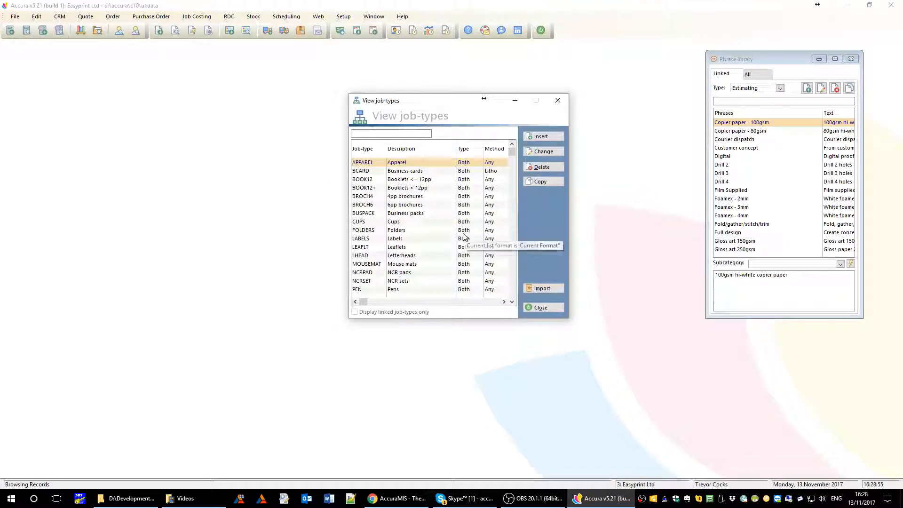
scroll(432, 229, "down", 1)
scroll(430, 226, "down", 4)
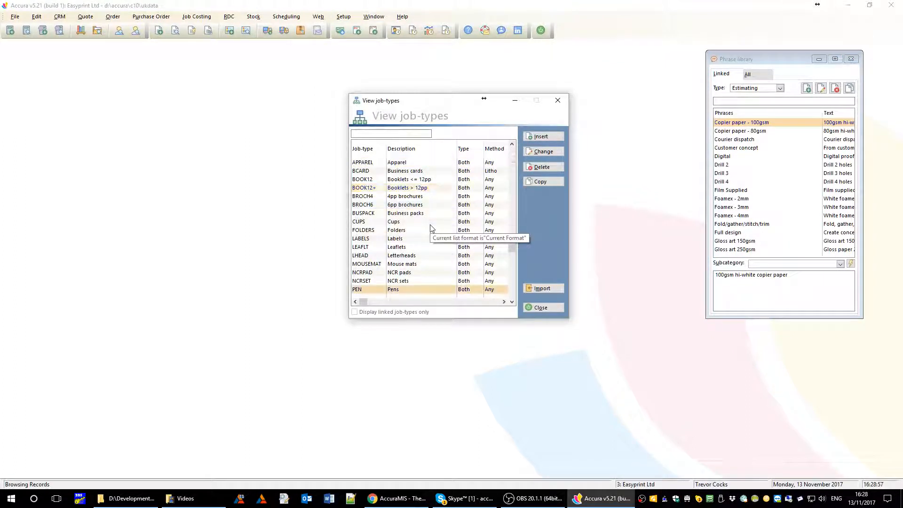
scroll(430, 224, "down", 2)
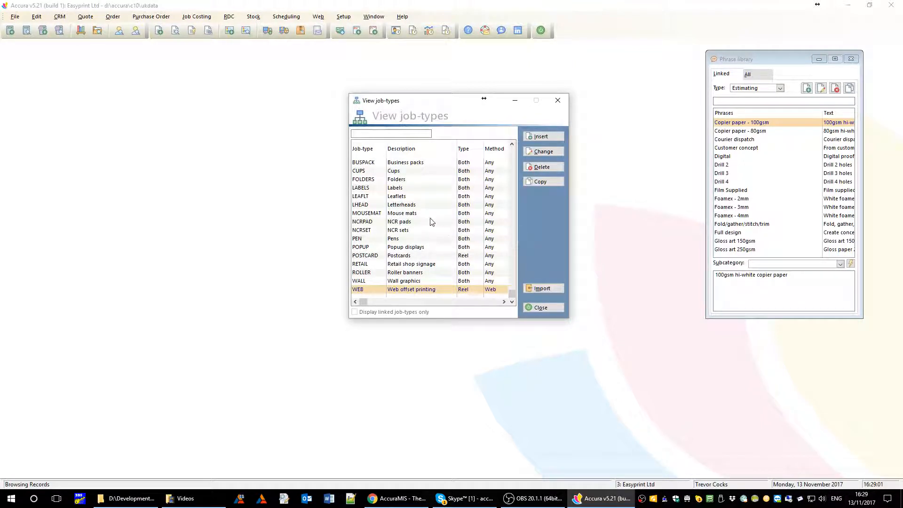
- Insert job-type SIGNAGE described as 'Signage' and view its empty specification Tabs list
left_click(540, 137)
type("SIGNAGE")
key("Tab")
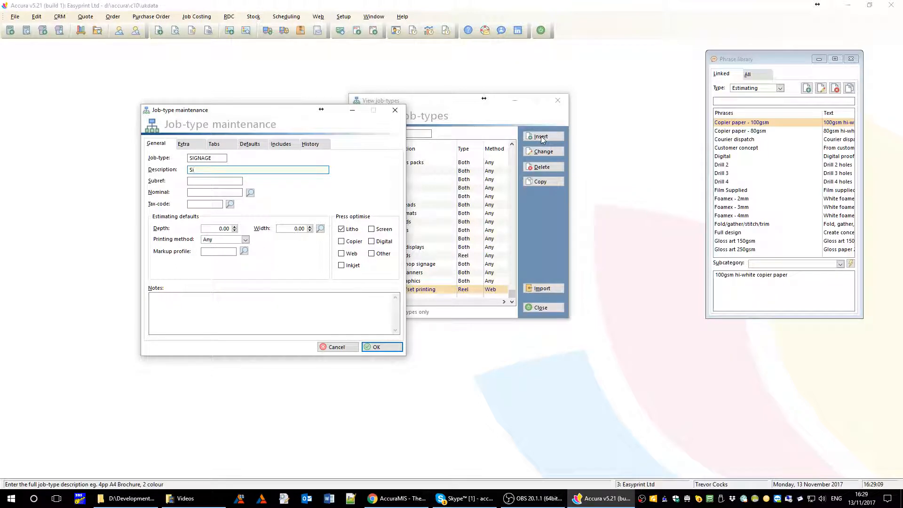
key("Tab")
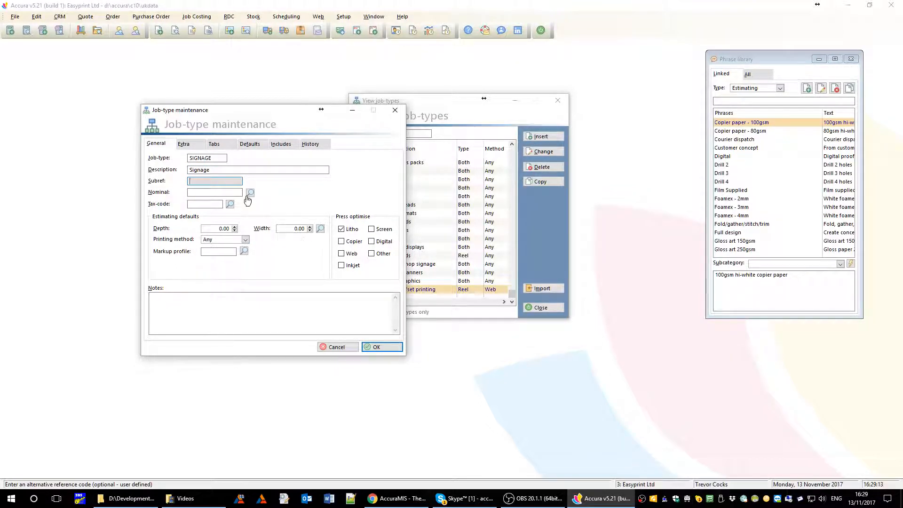
left_click(194, 149)
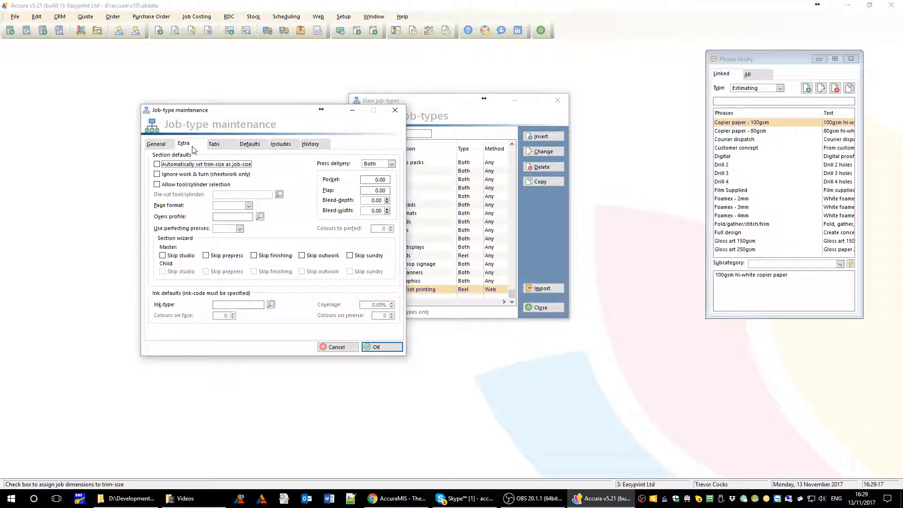
left_click(223, 150)
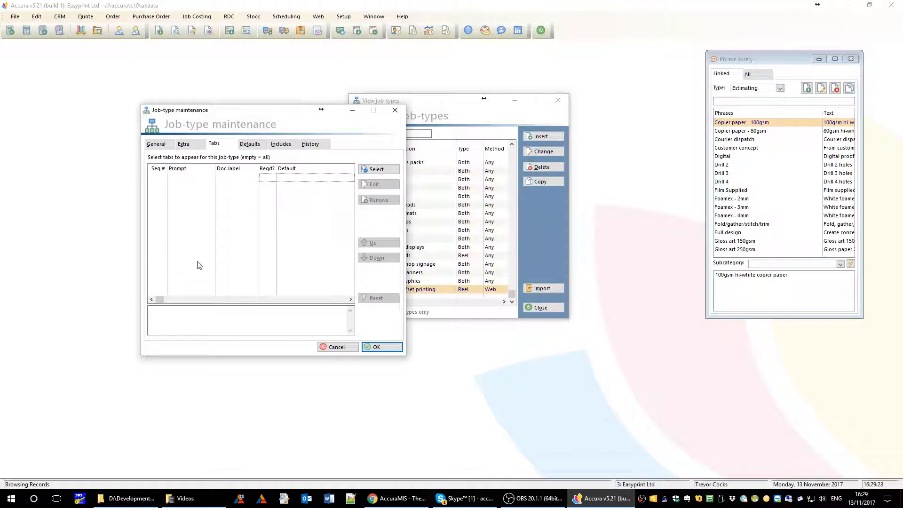
left_click(160, 146)
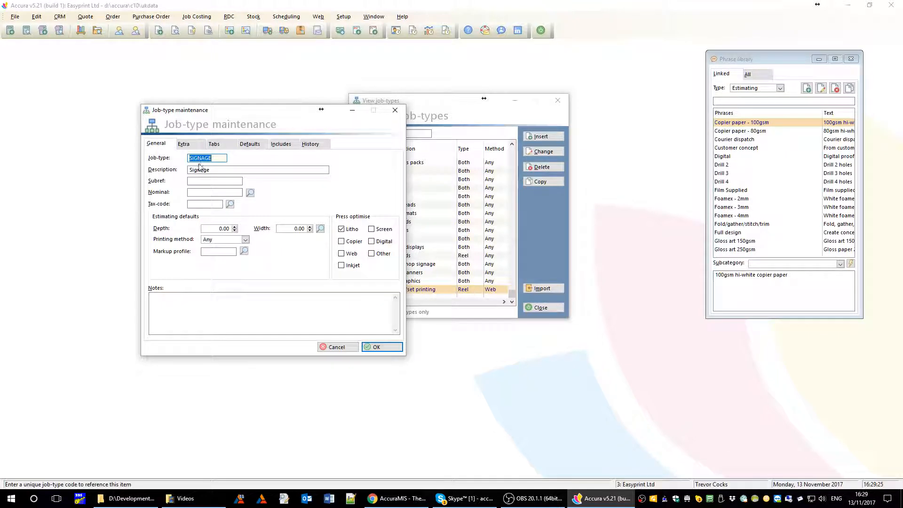
left_click(218, 145)
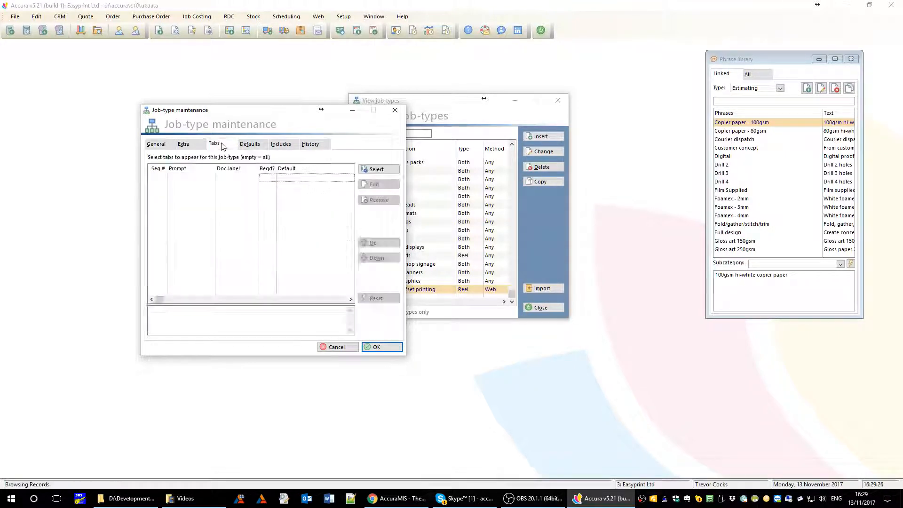
- Pick Size, Brief, Installation, Proof, Printing, Finishing, Notes and Delivery as the job-type's tabs and apply them
left_click(379, 170)
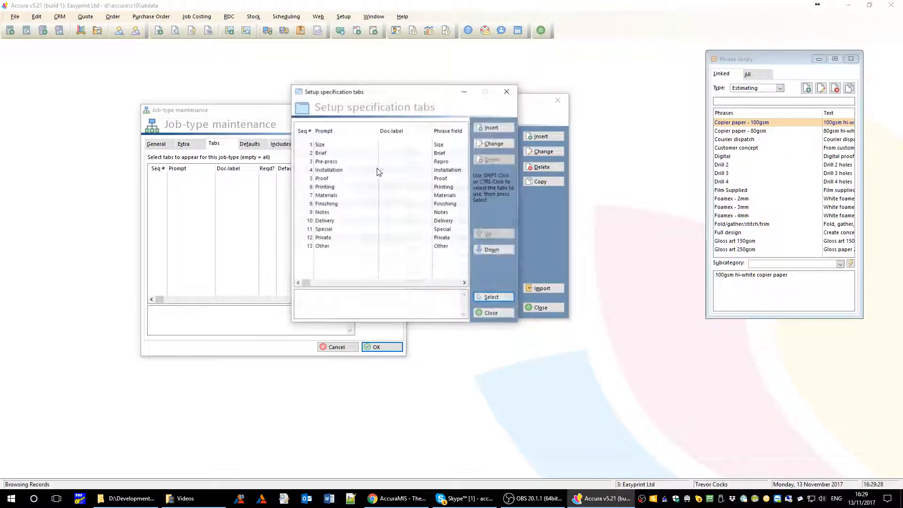
left_click(345, 145)
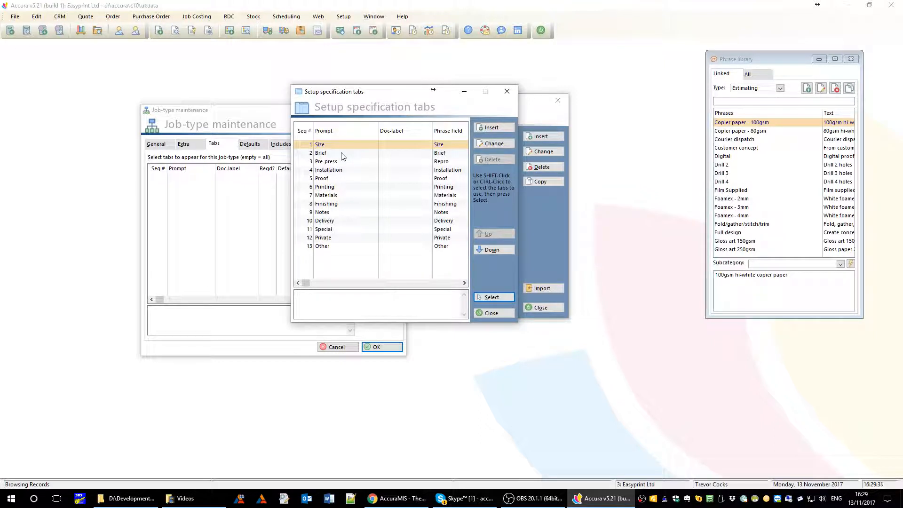
left_click(341, 152, "shift")
left_click_drag(400, 96, 512, 206)
left_click_drag(512, 205, 498, 188)
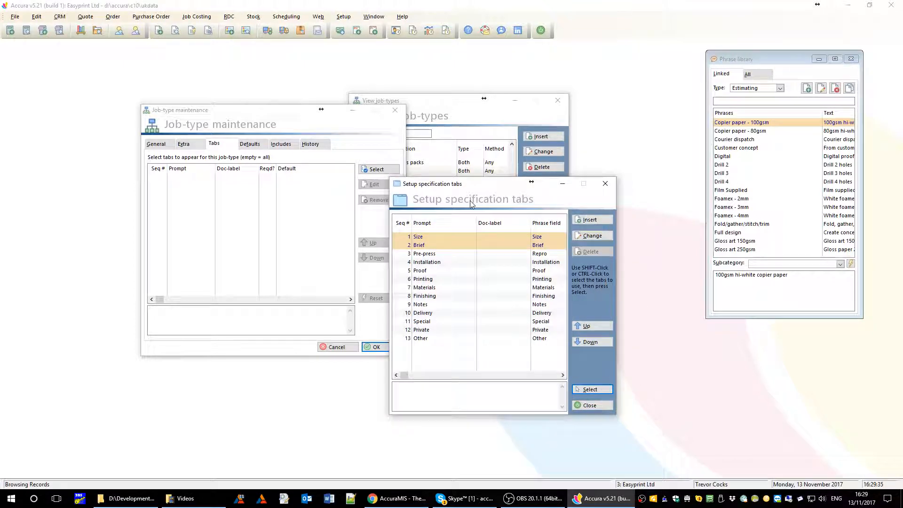
left_click(437, 262, "ctrl")
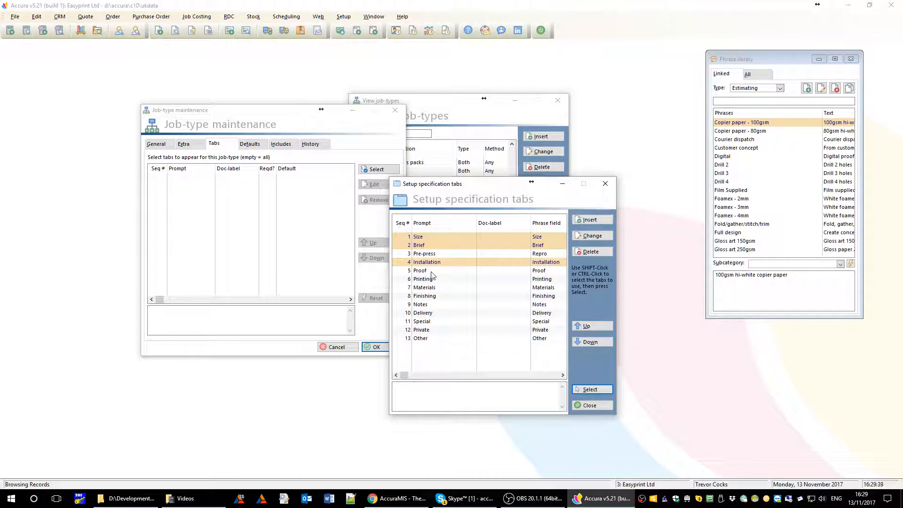
left_click(431, 271, "ctrl")
left_click(433, 280, "ctrl")
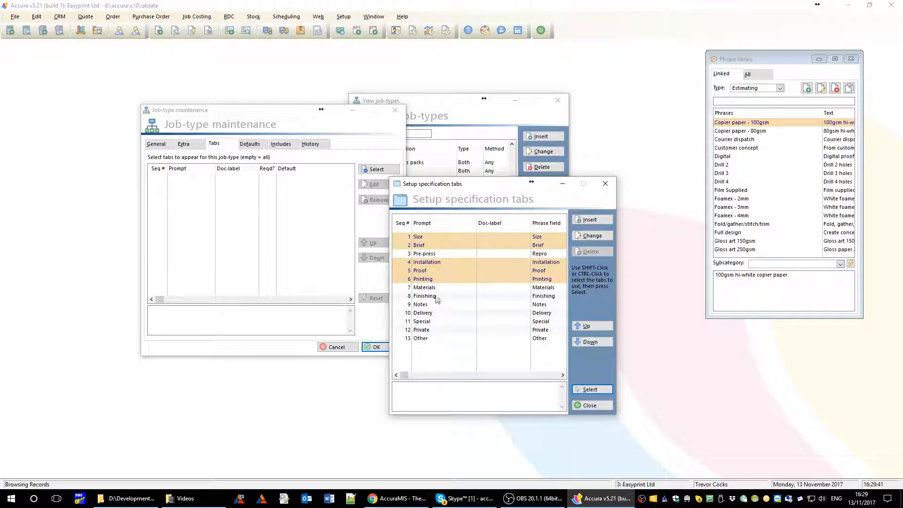
left_click(436, 296, "ctrl")
left_click(435, 305, "ctrl")
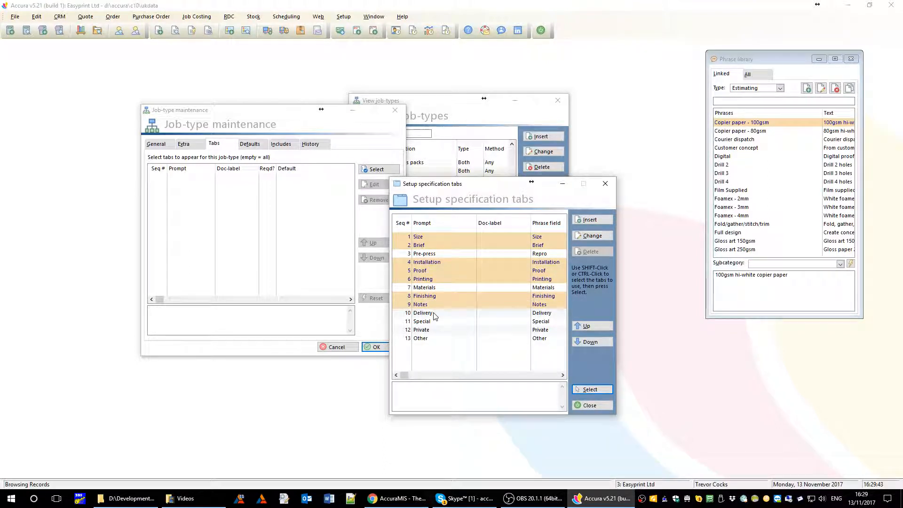
left_click(434, 313, "ctrl")
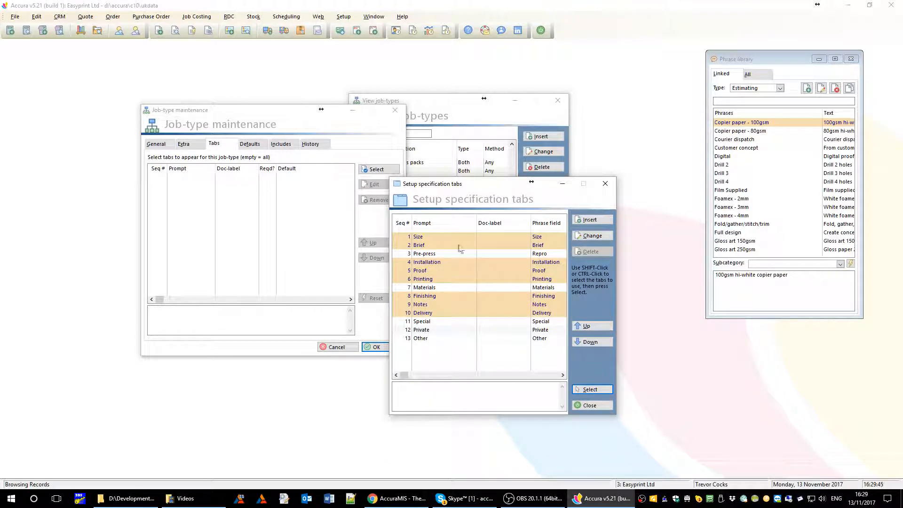
left_click(591, 390)
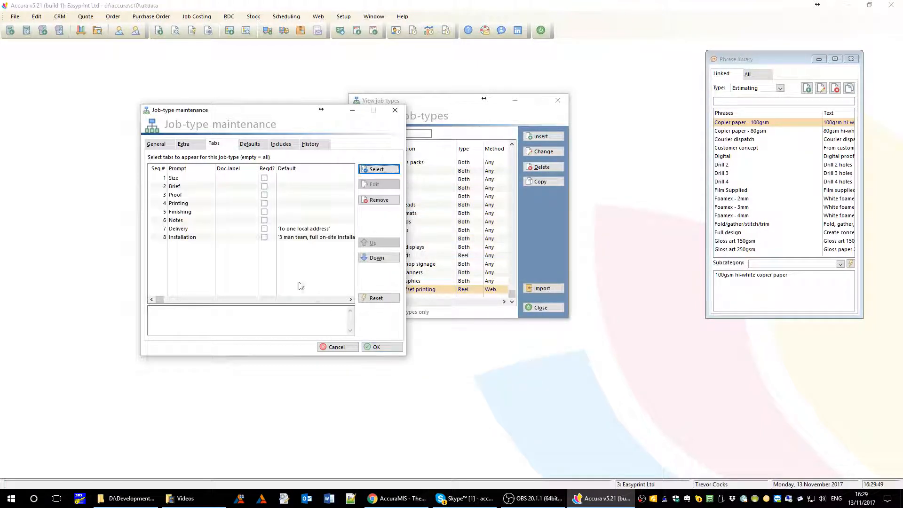
- Move the Installation tab up to sequence 3 in the job-type's tab list
left_click(185, 239)
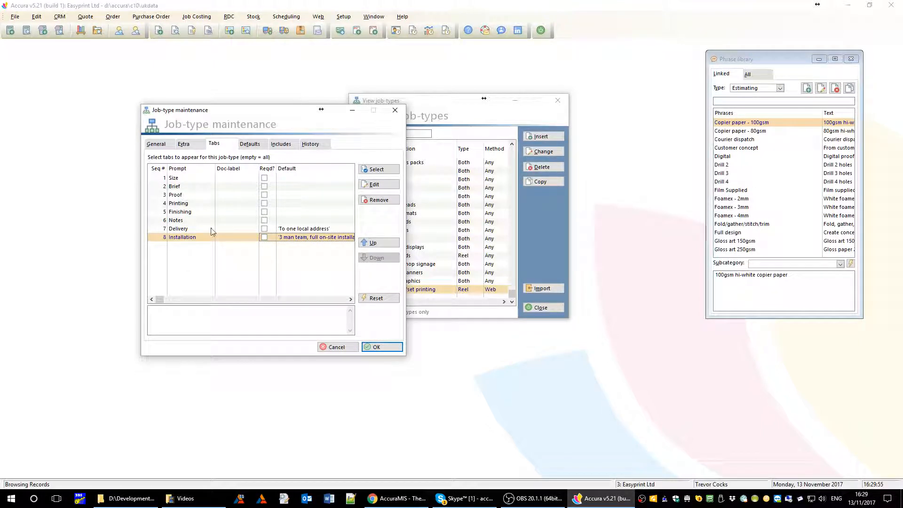
left_click(379, 244)
left_click(378, 243)
left_click(378, 243)
left_click(379, 243)
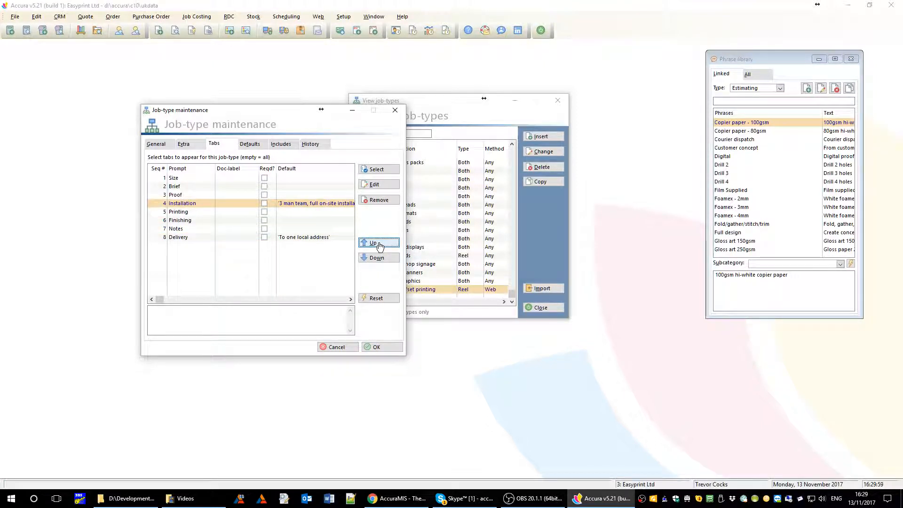
left_click(379, 243)
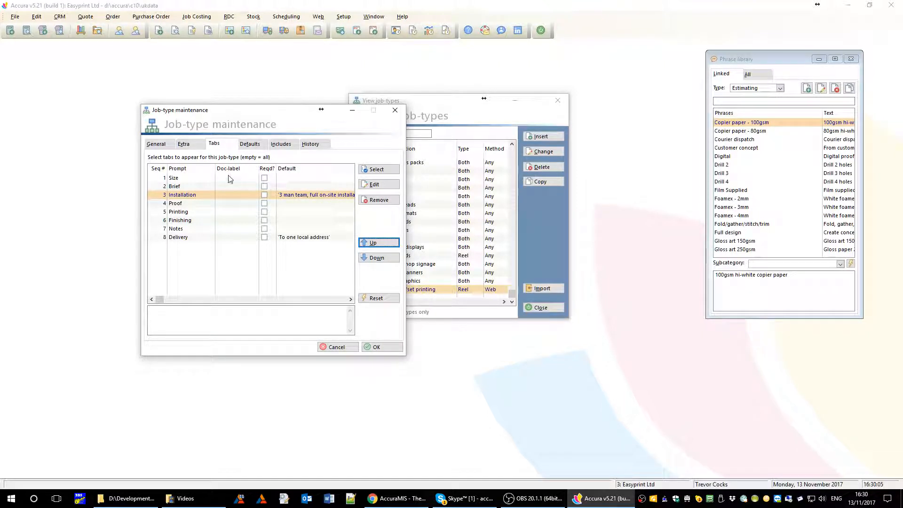
- Review the General details, save the SIGNAGE job-type with OK, and close the job-types list
left_click(163, 145)
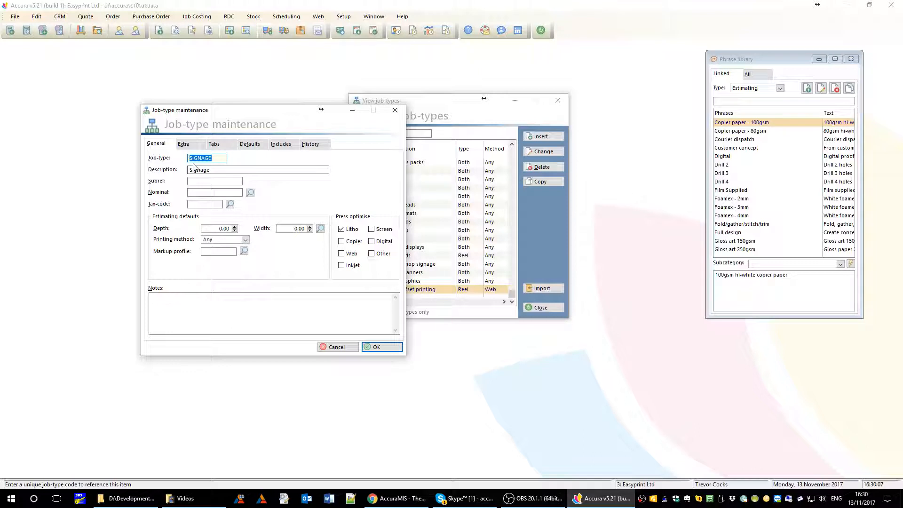
left_click(214, 144)
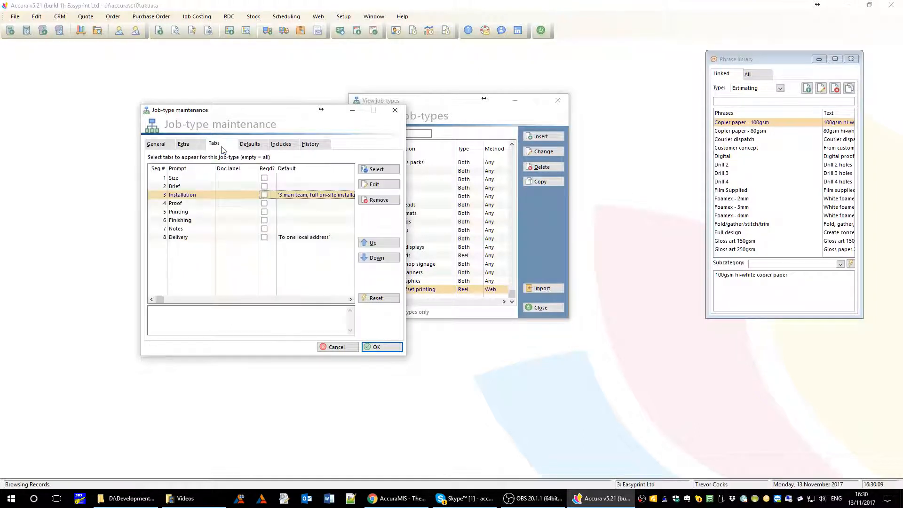
left_click(156, 143)
left_click(381, 347)
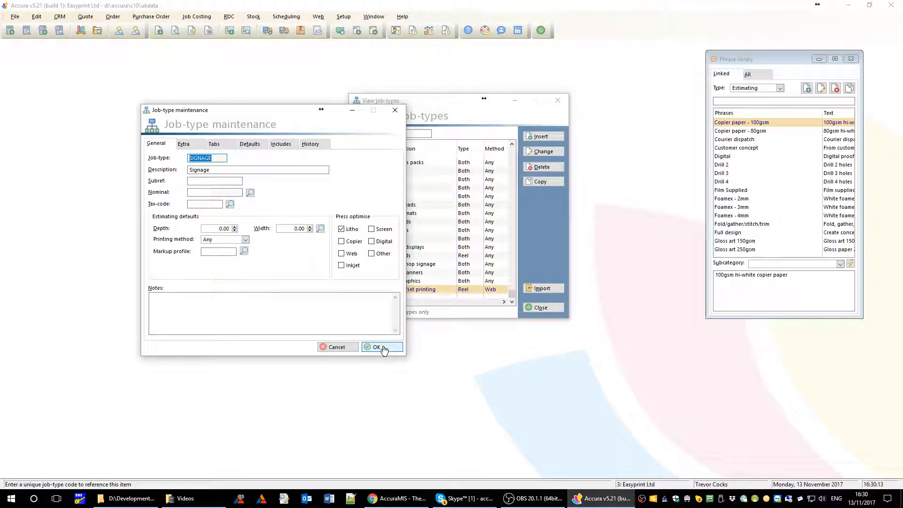
left_click(546, 314)
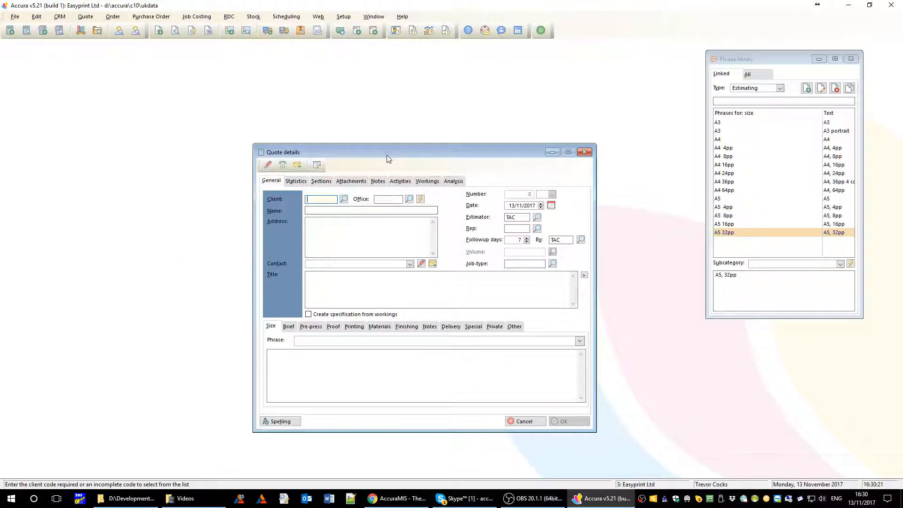
- Set the new quote's client to 123 Software Ltd and its job-type to SIGNAGE
left_click_drag(387, 157, 328, 114)
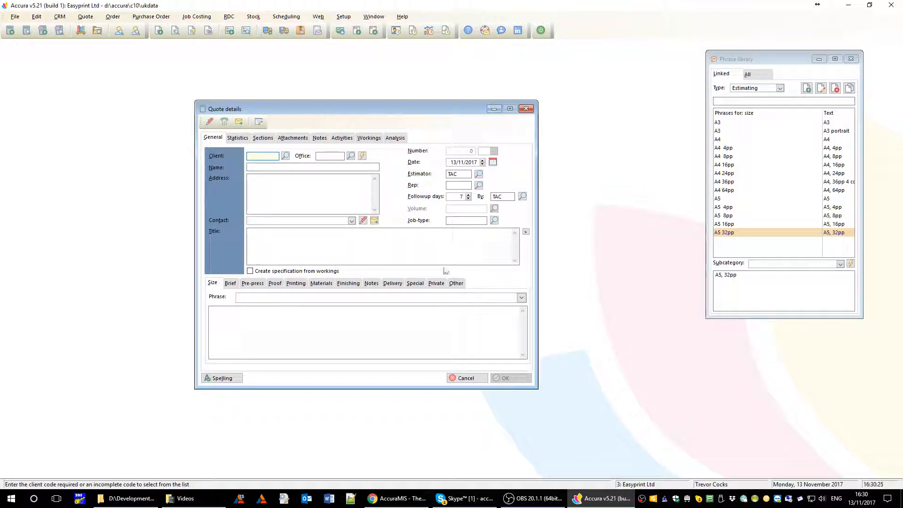
left_click(286, 157)
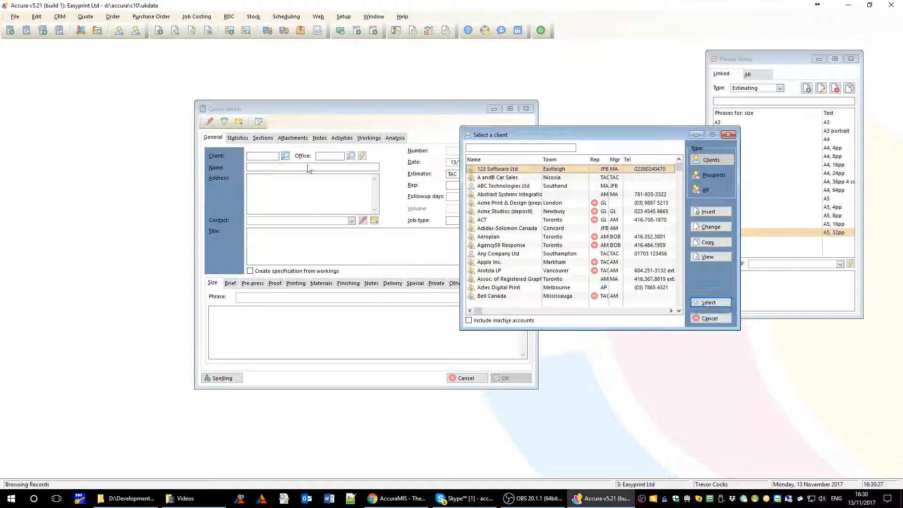
double_click(494, 169)
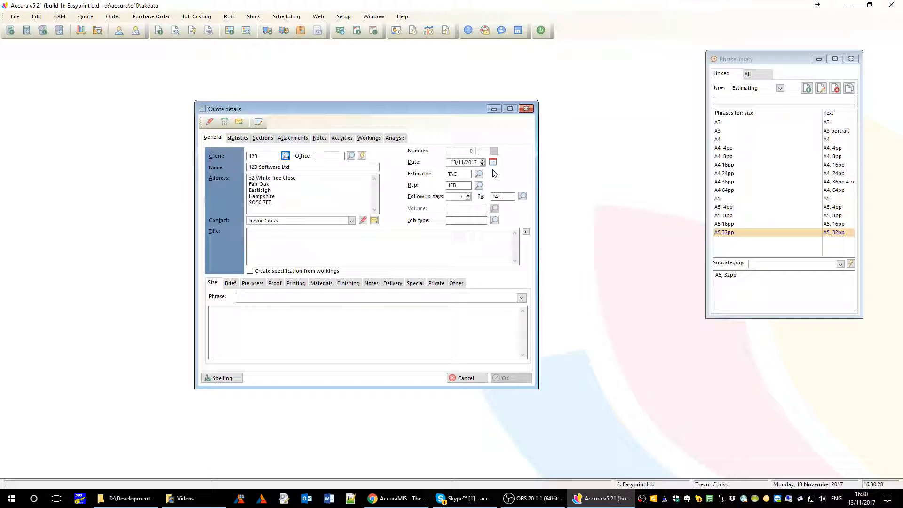
left_click(494, 222)
scroll(429, 227, "down", 8)
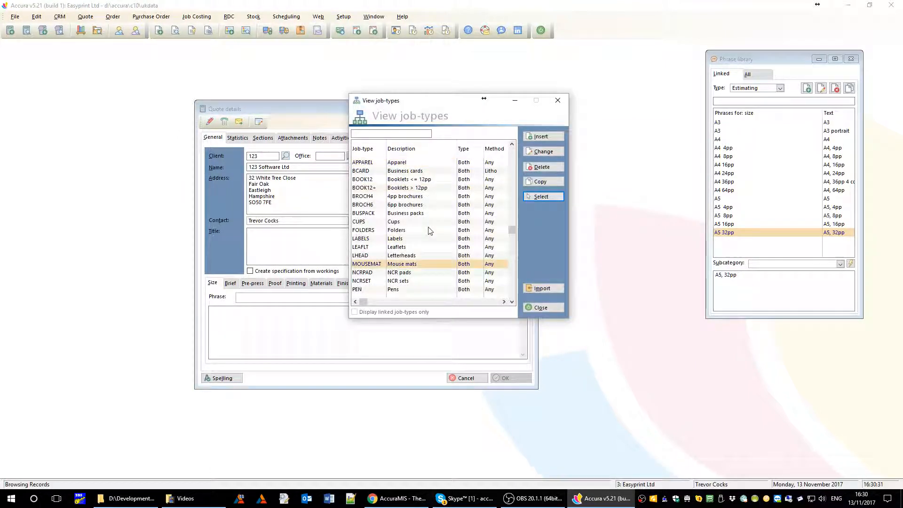
left_click(403, 272)
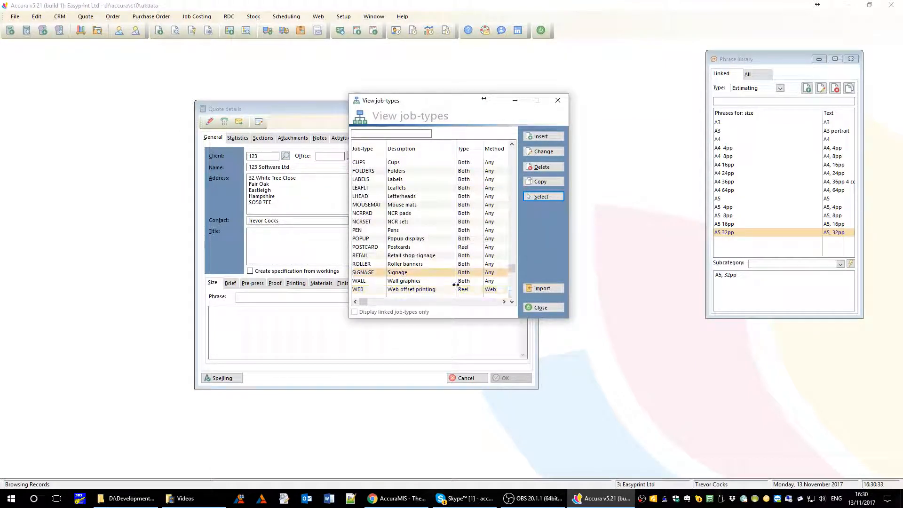
left_click(543, 196)
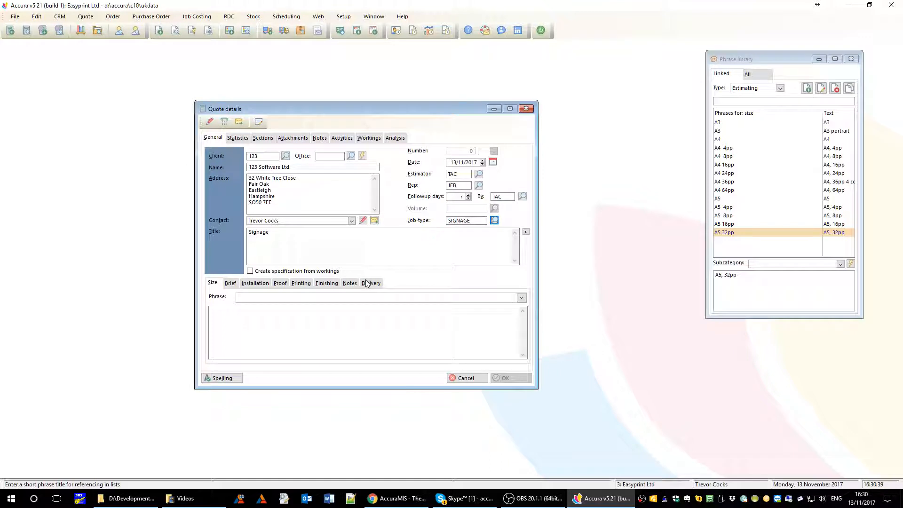
- Check the Installation tab reads '3 man team, full on-site installation', then cancel the quote
left_click(230, 284)
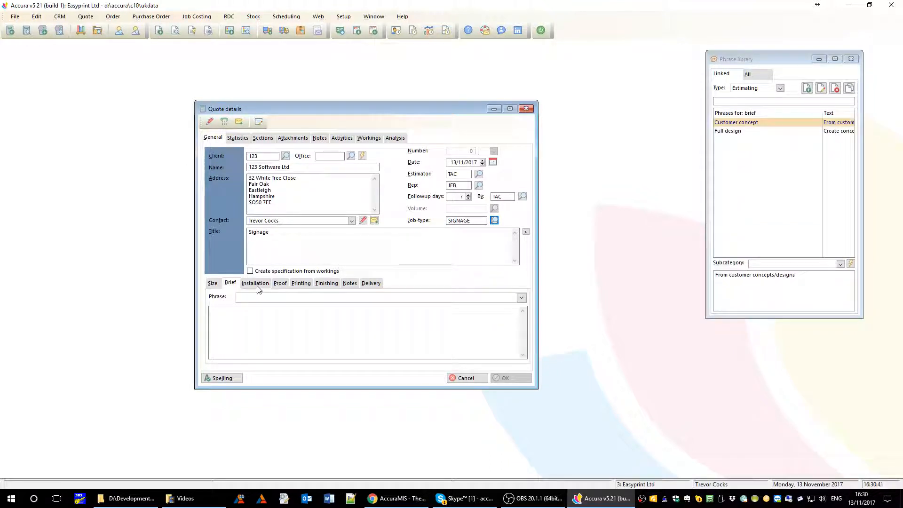
left_click(259, 286)
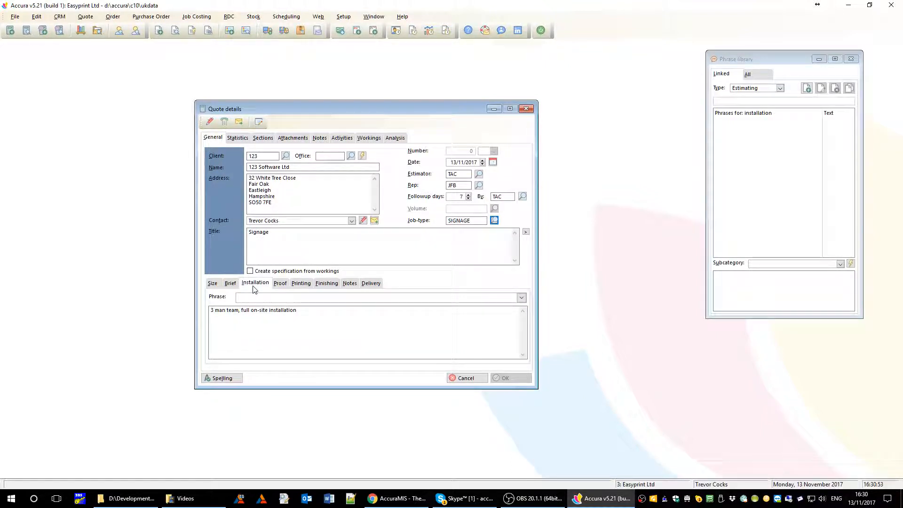
left_click(303, 310)
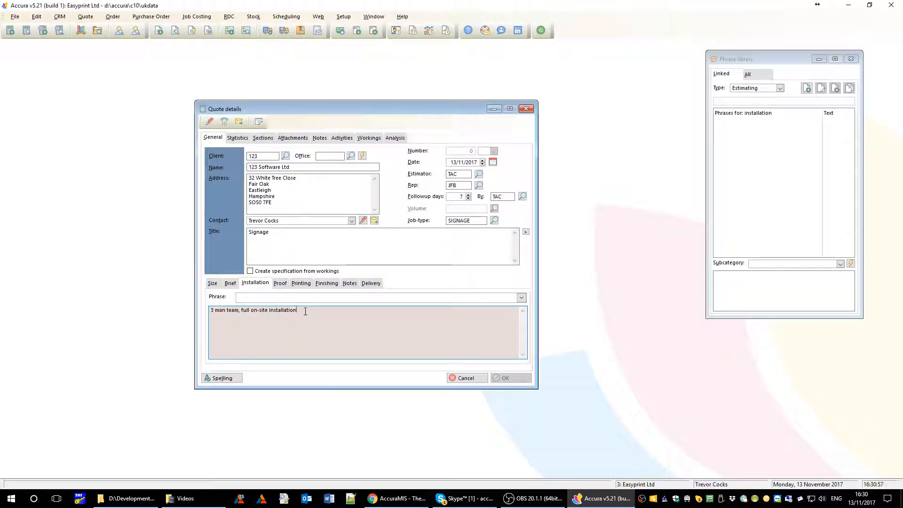
left_click(522, 298)
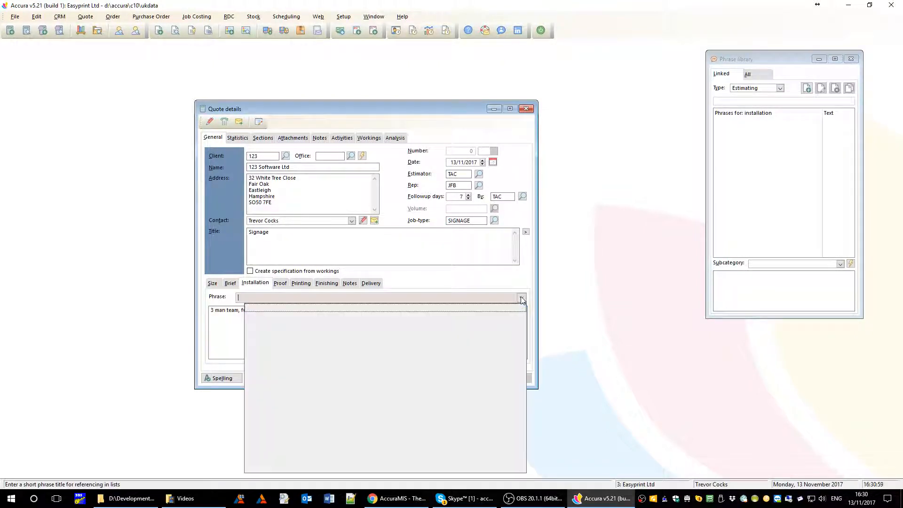
left_click(521, 299)
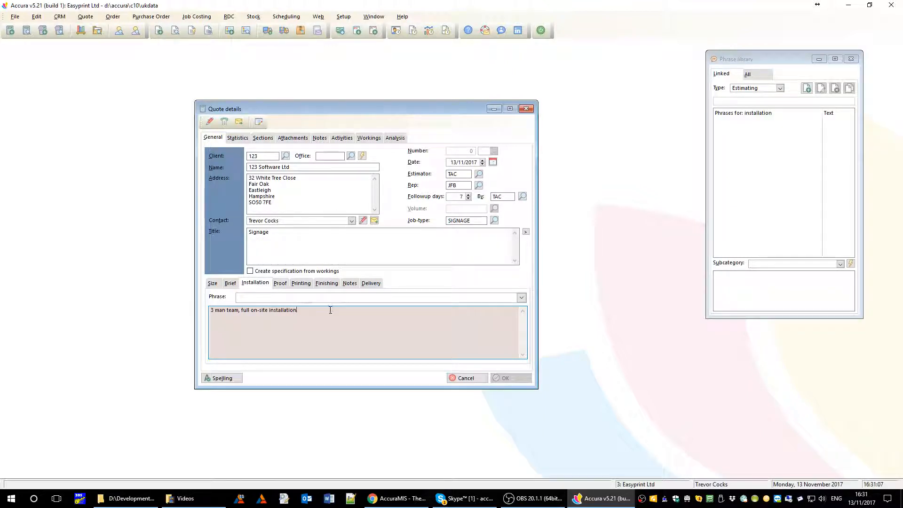
left_click(465, 380)
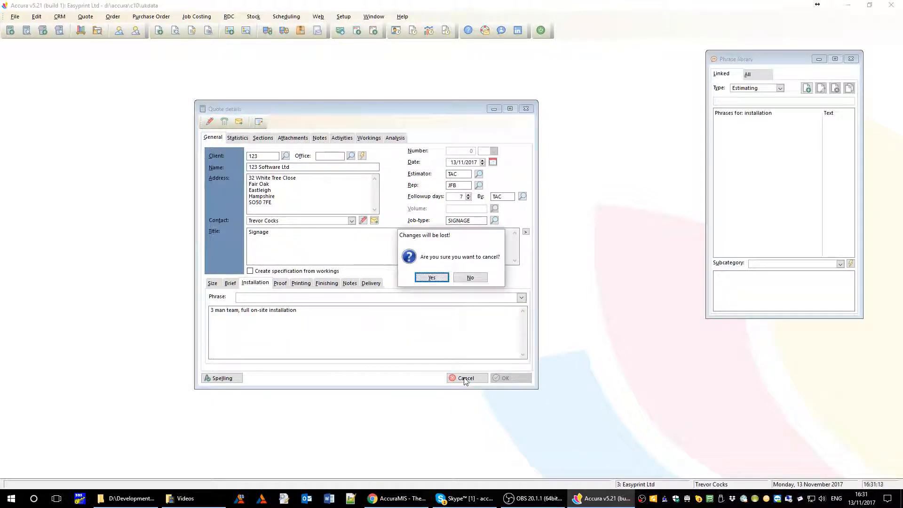
- Confirm discarding the quote, then browse the Setup menu and open the Help menu
left_click(432, 283)
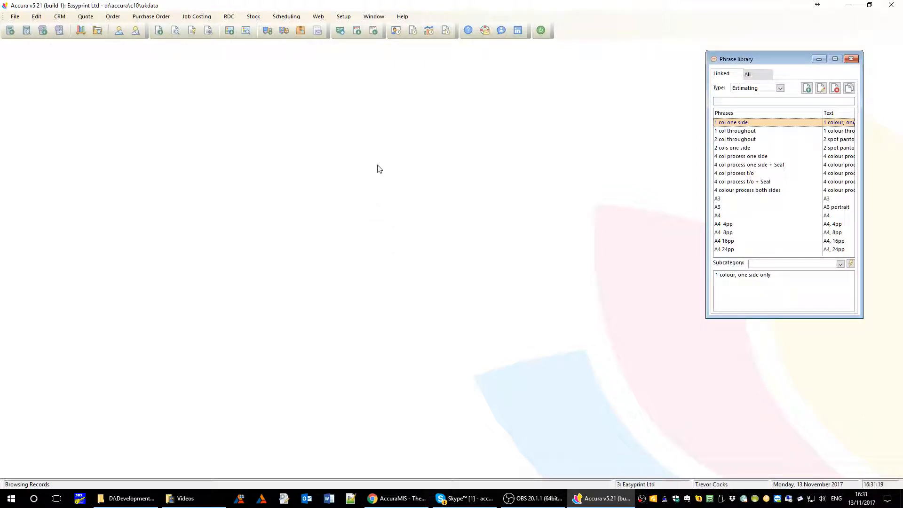
left_click(343, 16)
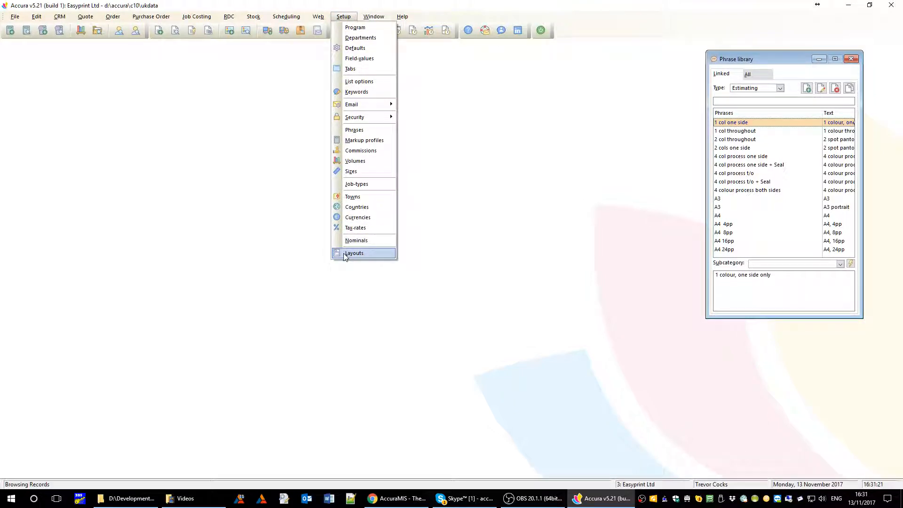
left_click(506, 194)
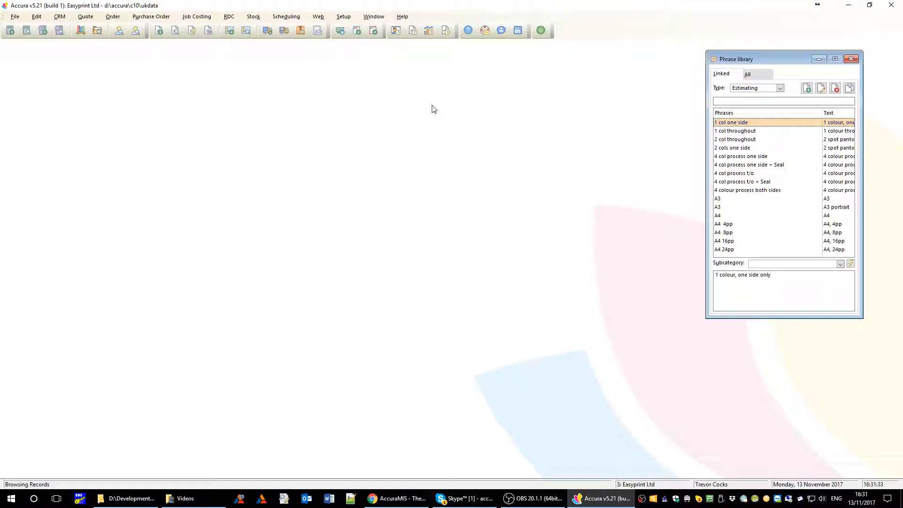
left_click(402, 17)
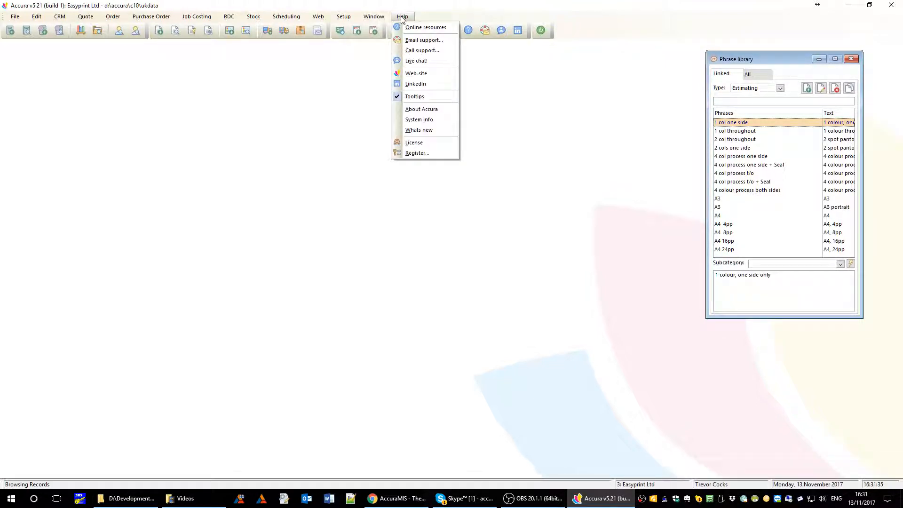
- Open the What's new guide (whatsnew.pdf) from Help and scroll through its contents
left_click(418, 130)
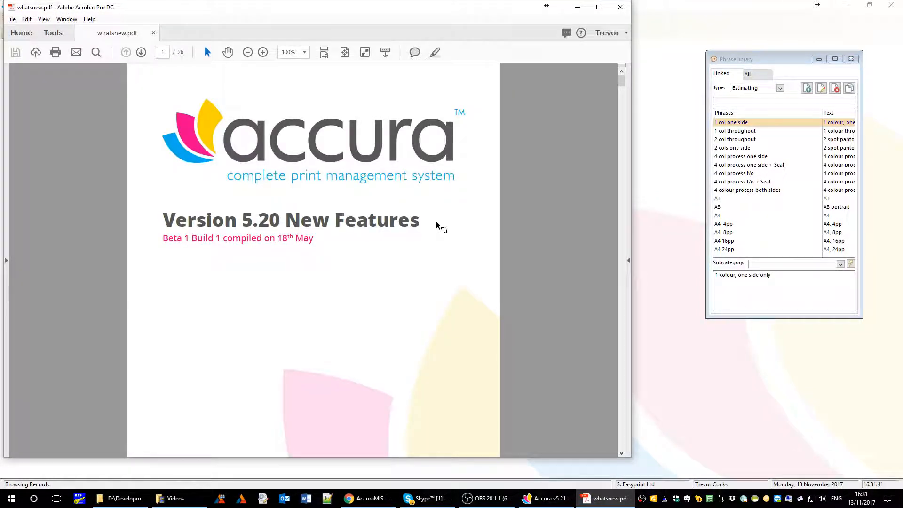
scroll(436, 221, "down", 5)
scroll(436, 222, "down", 12)
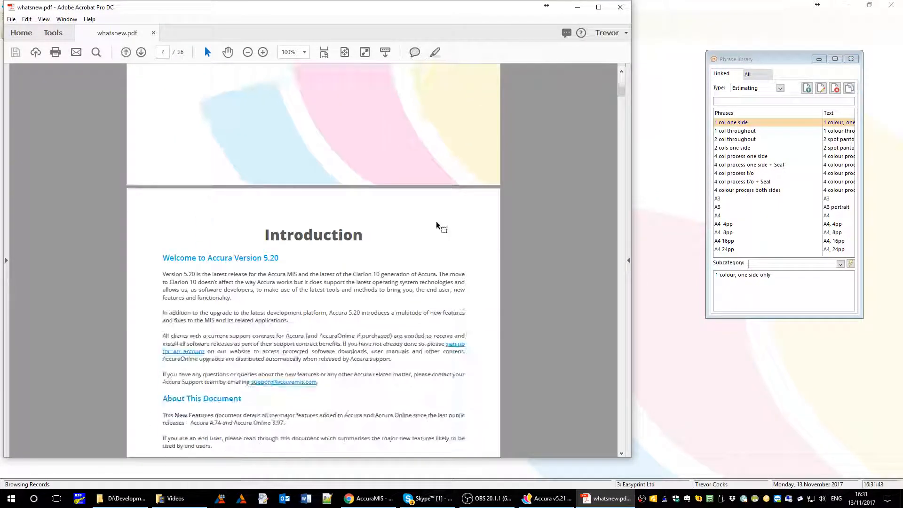
scroll(436, 224, "down", 3)
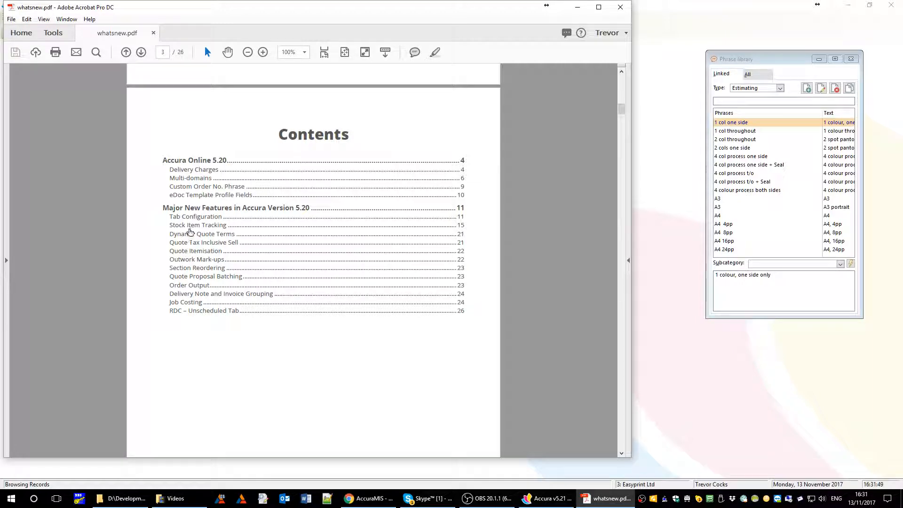
- Read the Tab Configuration section, then close the guide in Acrobat
left_click(193, 217)
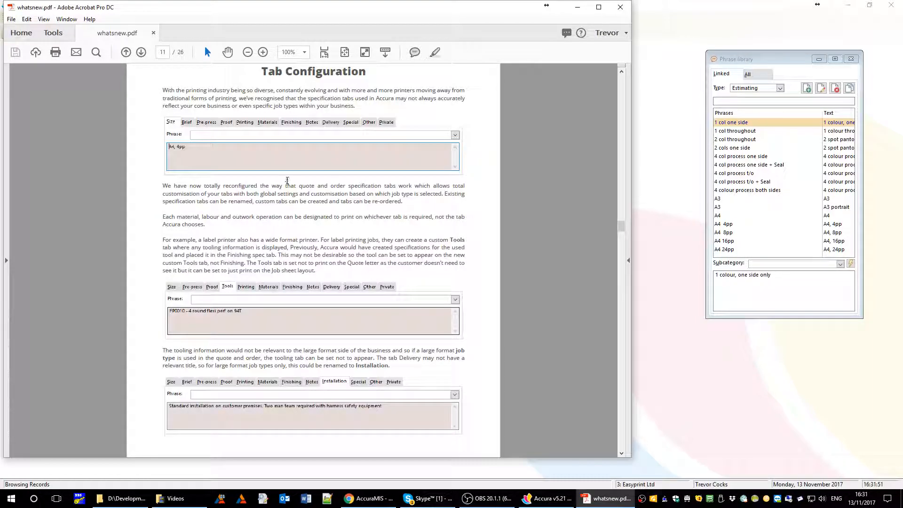
scroll(286, 212, "down", 10)
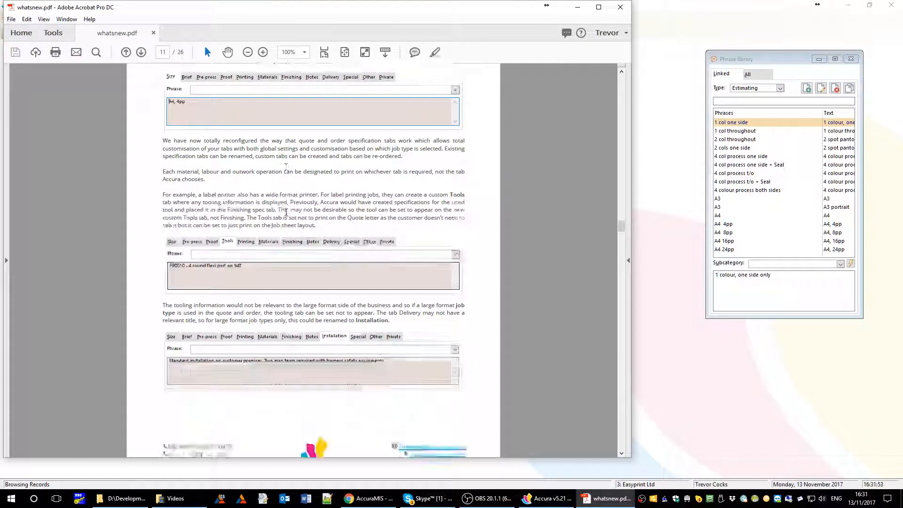
scroll(286, 212, "down", 9)
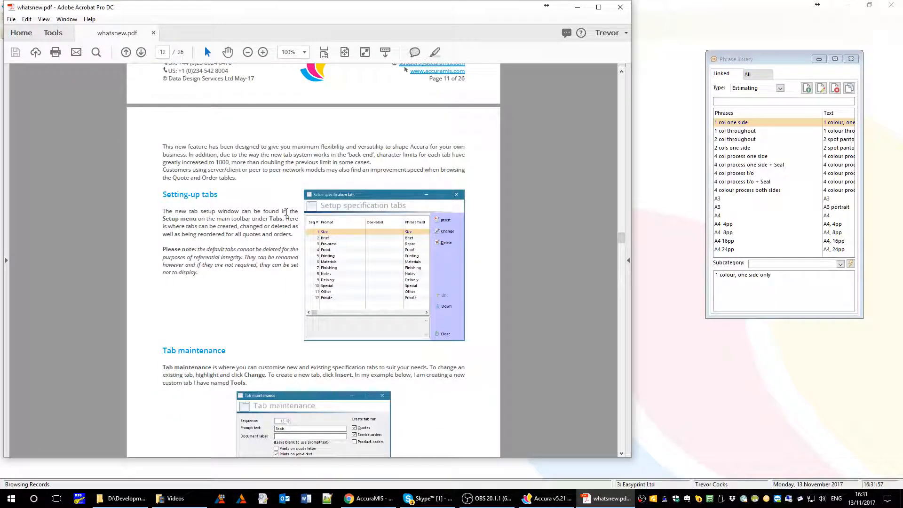
left_click(619, 8)
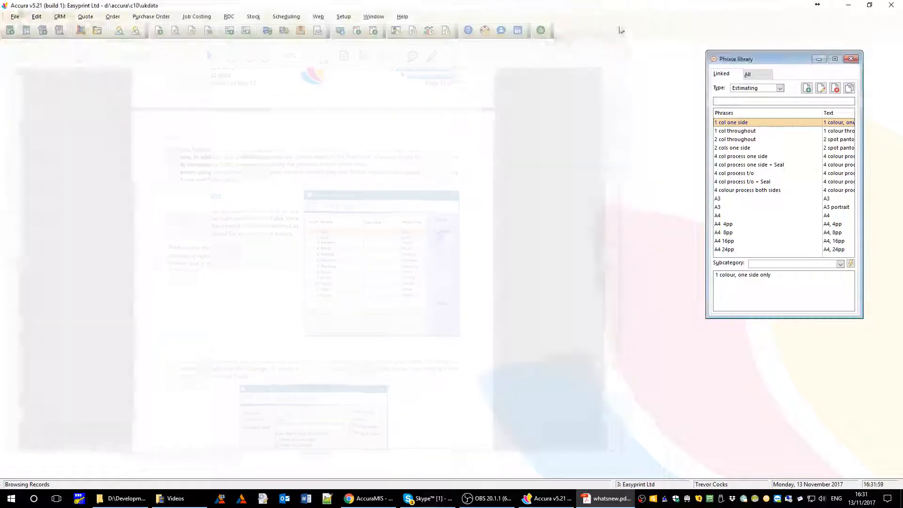
right_click(643, 499)
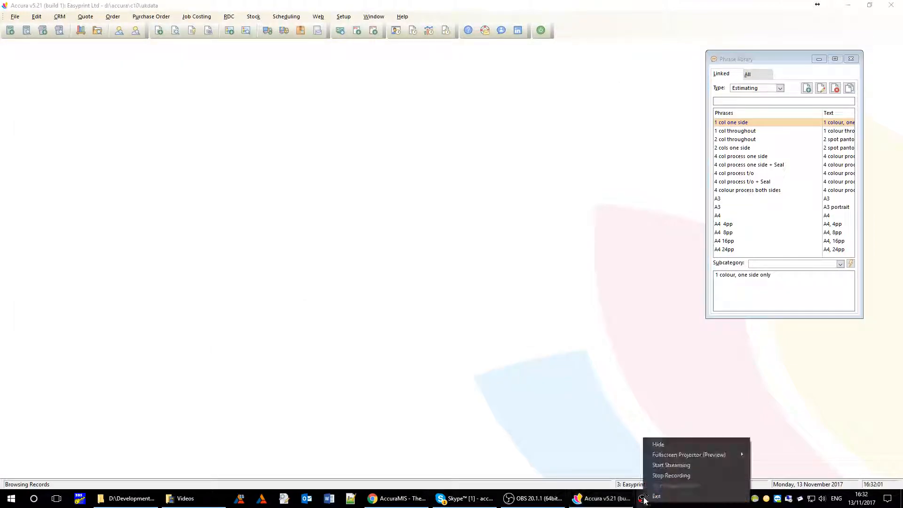
left_click(661, 476)
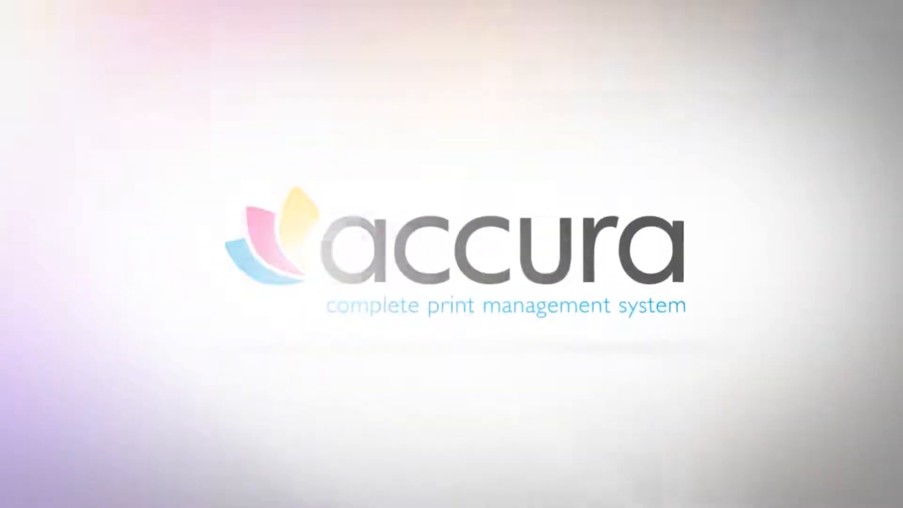